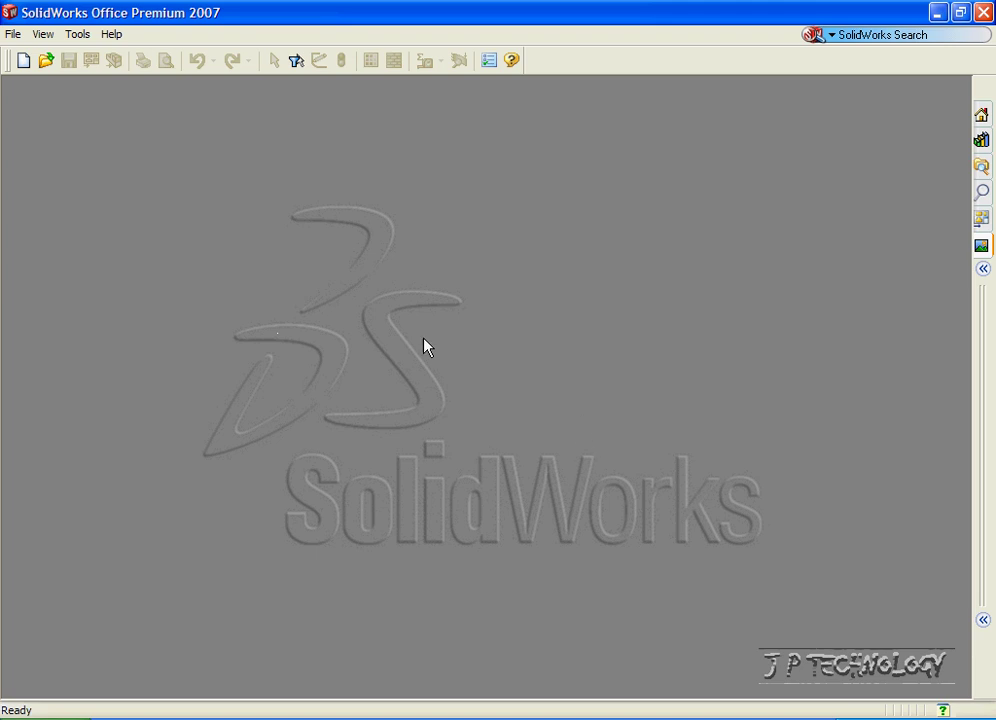
# Step: Start Part3 from the PART-MM-ANSI-AL6061 template so it uses 6061 Alloy
pyautogui.click(13, 34)
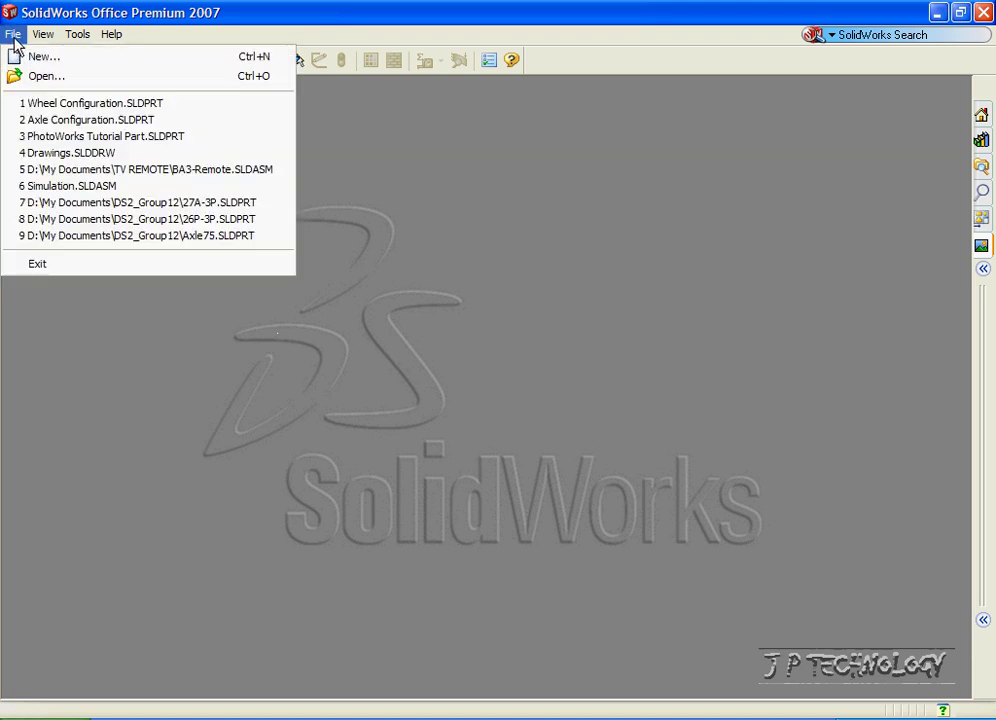
pyautogui.click(40, 58)
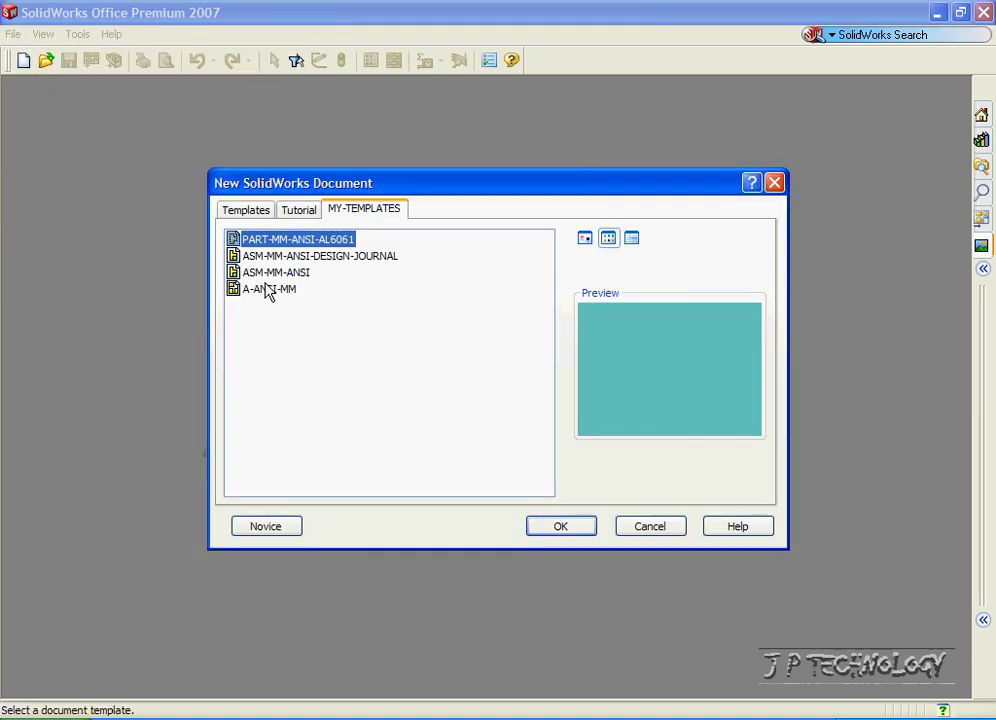
pyautogui.click(561, 526)
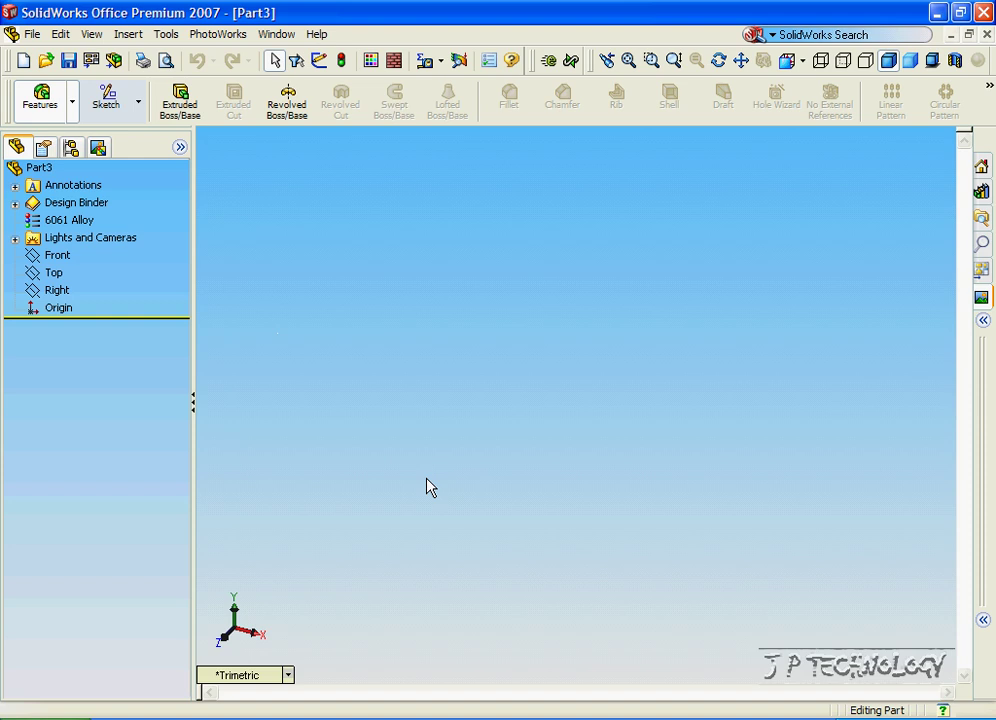
# Step: Draw a vertical line through the origin on the Front plane
pyautogui.click(118, 104)
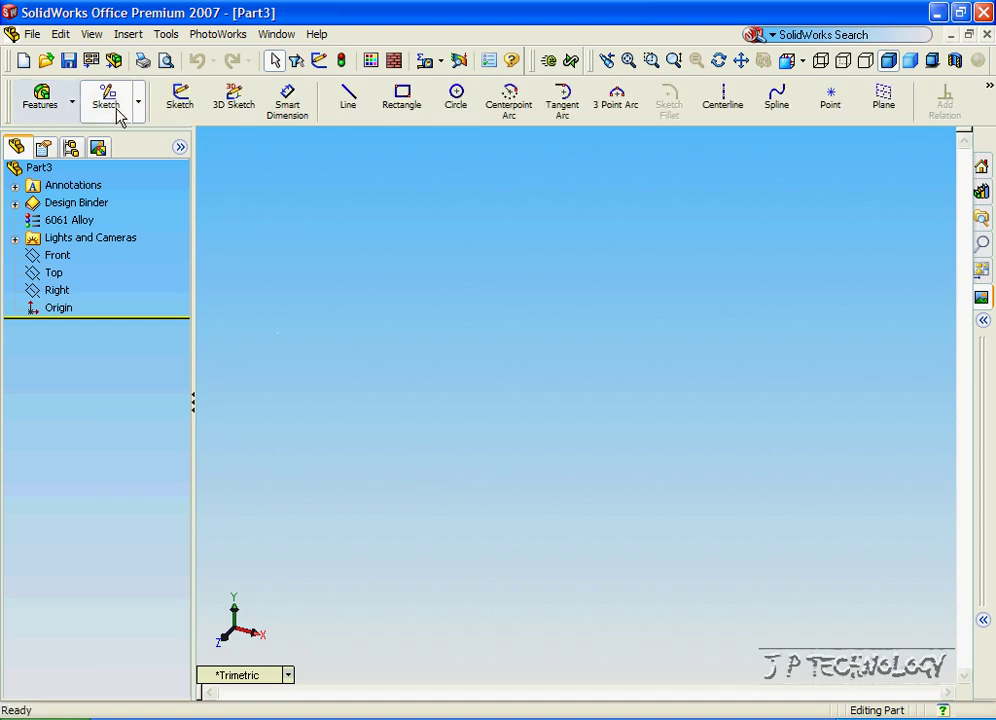
pyautogui.click(347, 100)
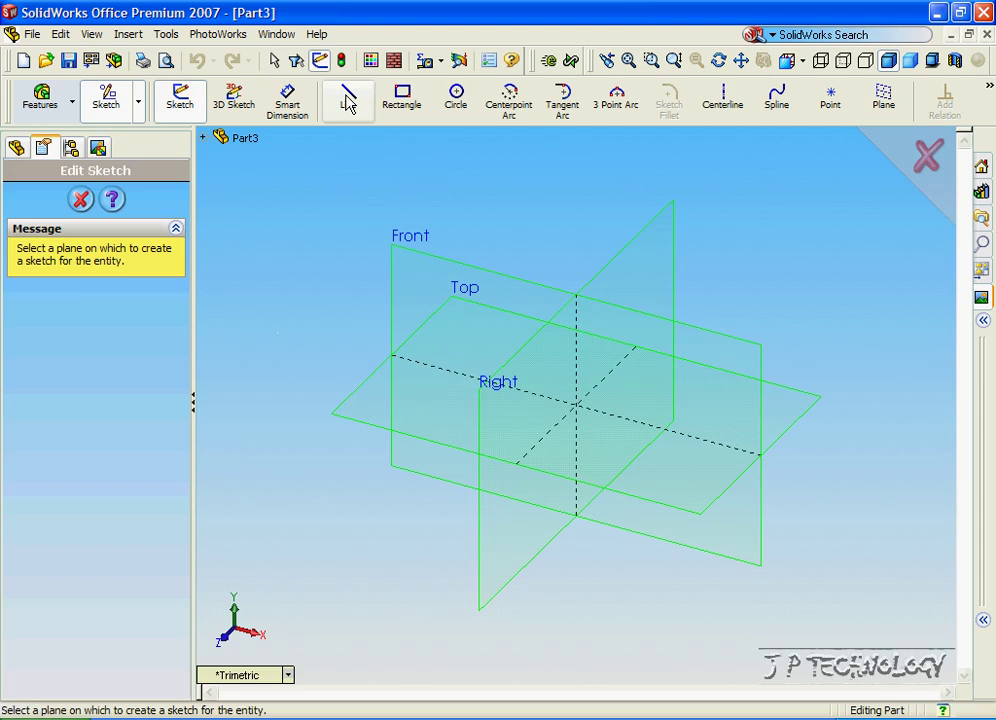
pyautogui.click(462, 267)
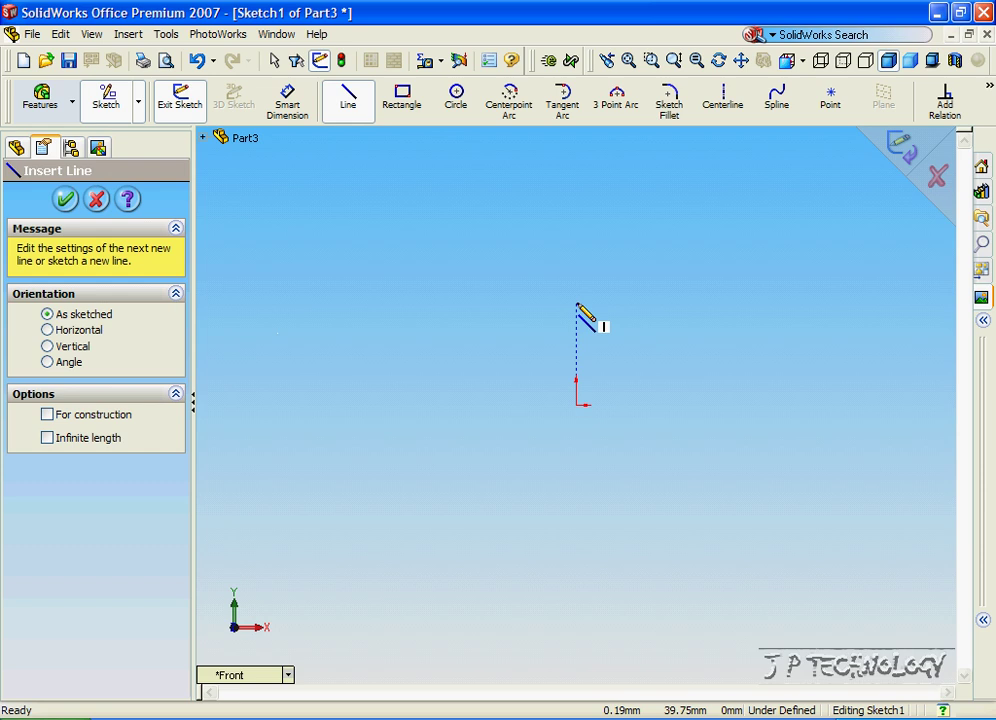
pyautogui.click(576, 304)
pyautogui.click(576, 534)
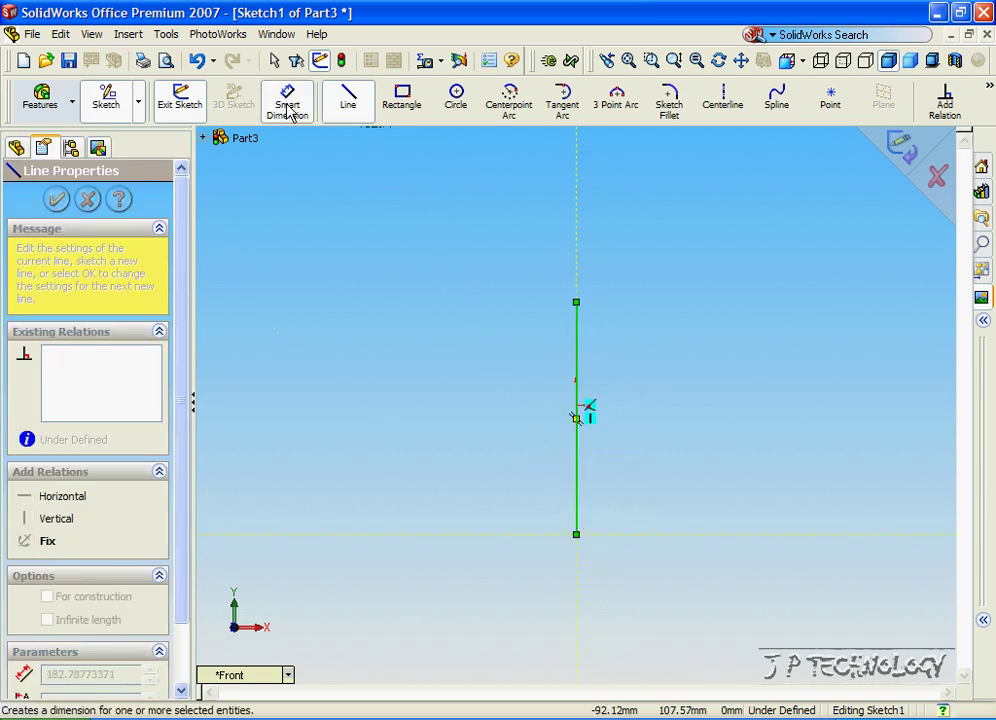
# Step: Dimension the line's upper and lower halves to 25 mm each from the origin
pyautogui.click(287, 106)
pyautogui.click(578, 305)
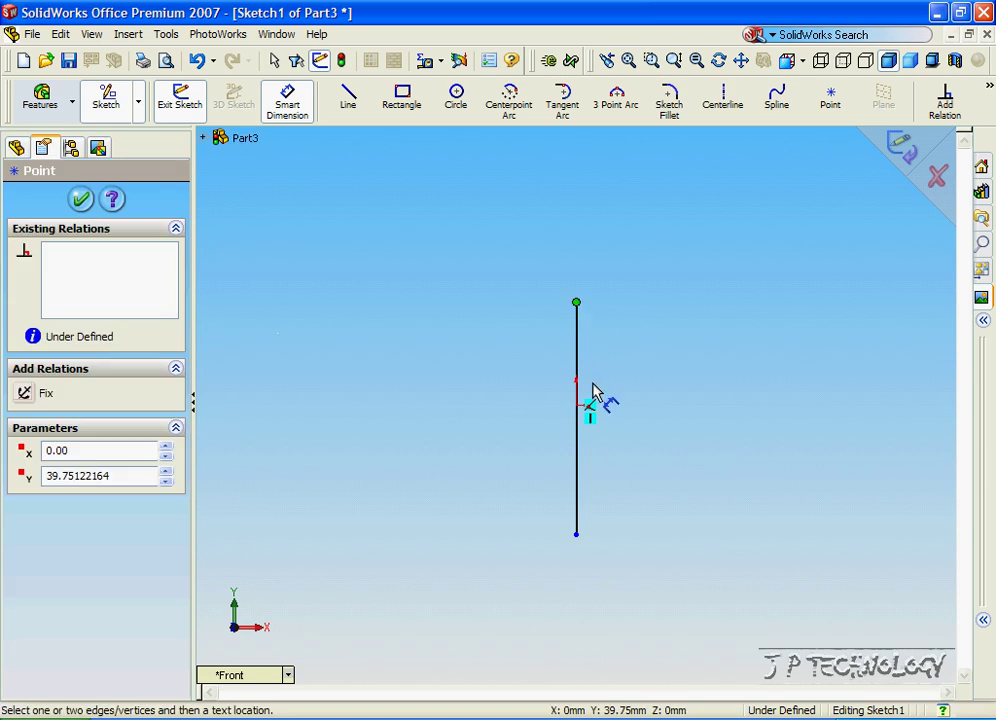
pyautogui.click(577, 406)
pyautogui.click(505, 387)
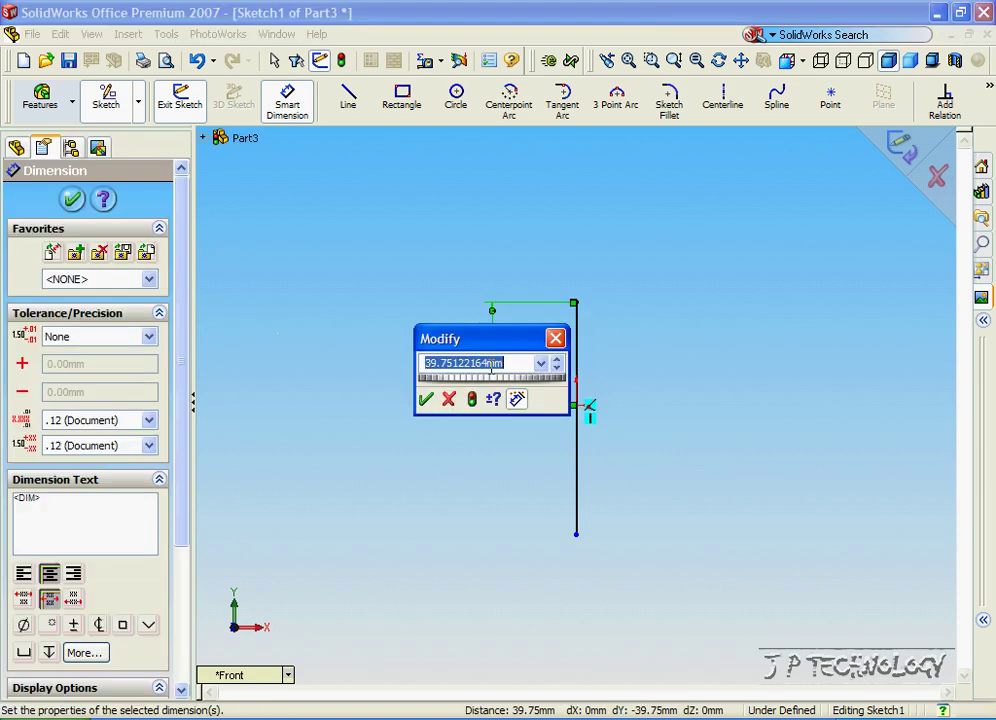
pyautogui.write('2')
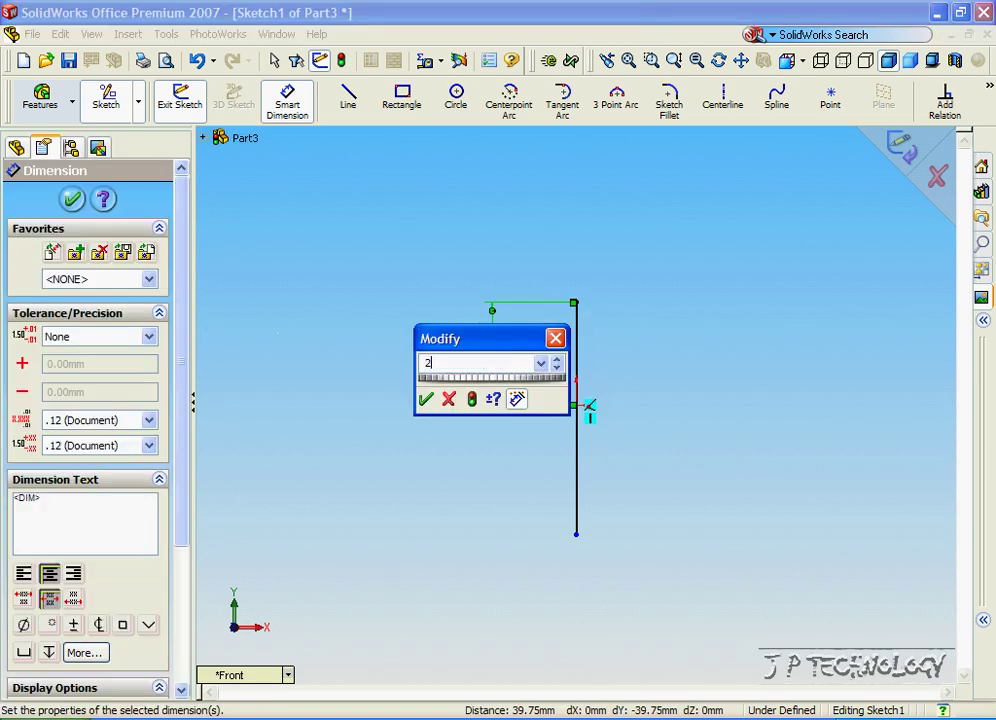
pyautogui.press('Return')
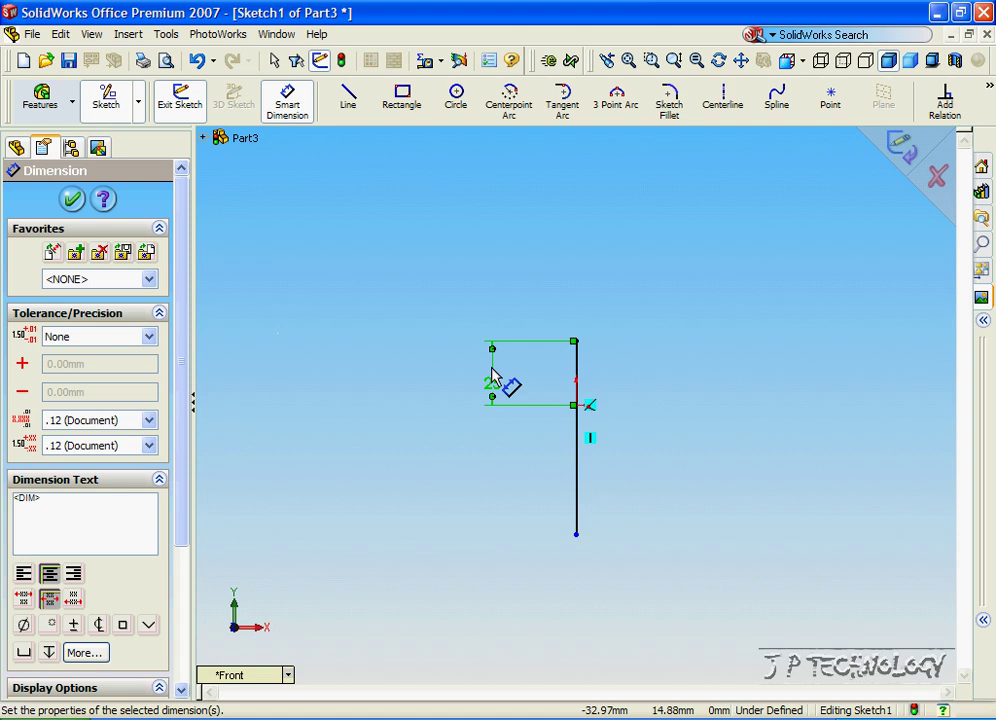
pyautogui.click(577, 535)
pyautogui.click(577, 406)
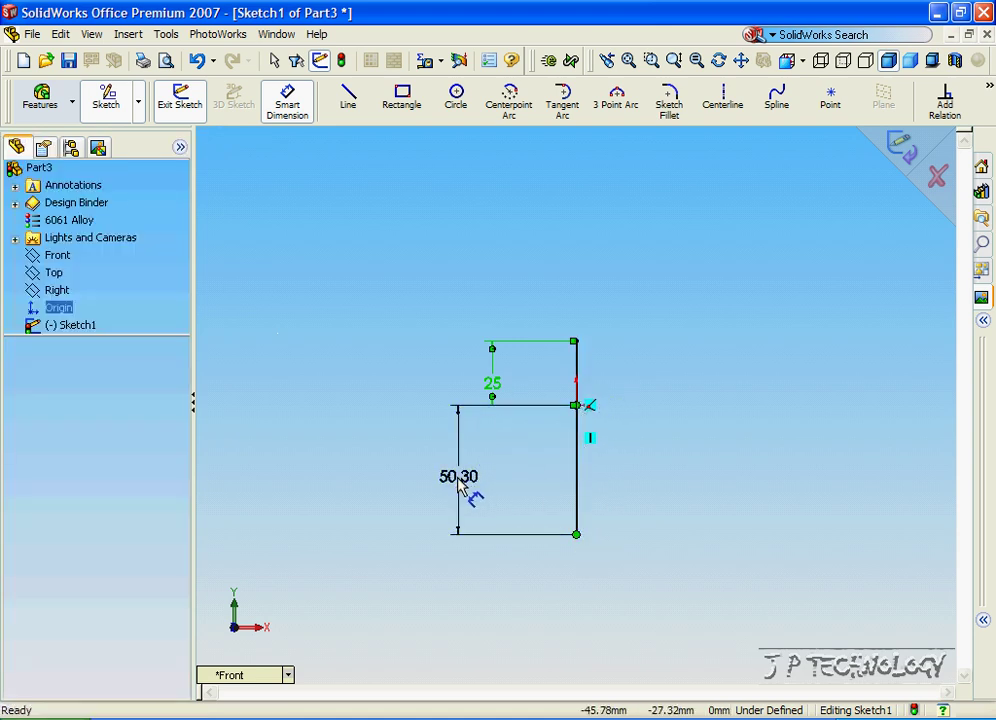
pyautogui.click(457, 485)
pyautogui.write('25')
pyautogui.press('Return')
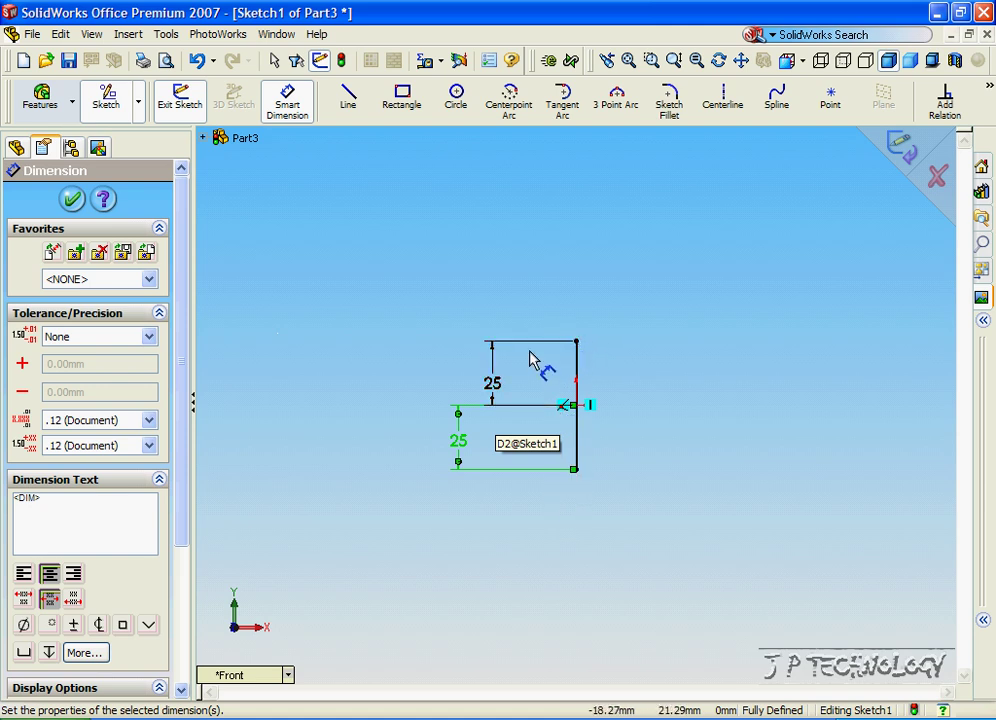
# Step: Close the profile with a 180°, radius-25 three-point arc between the line ends, then exit the sketch
pyautogui.click(617, 104)
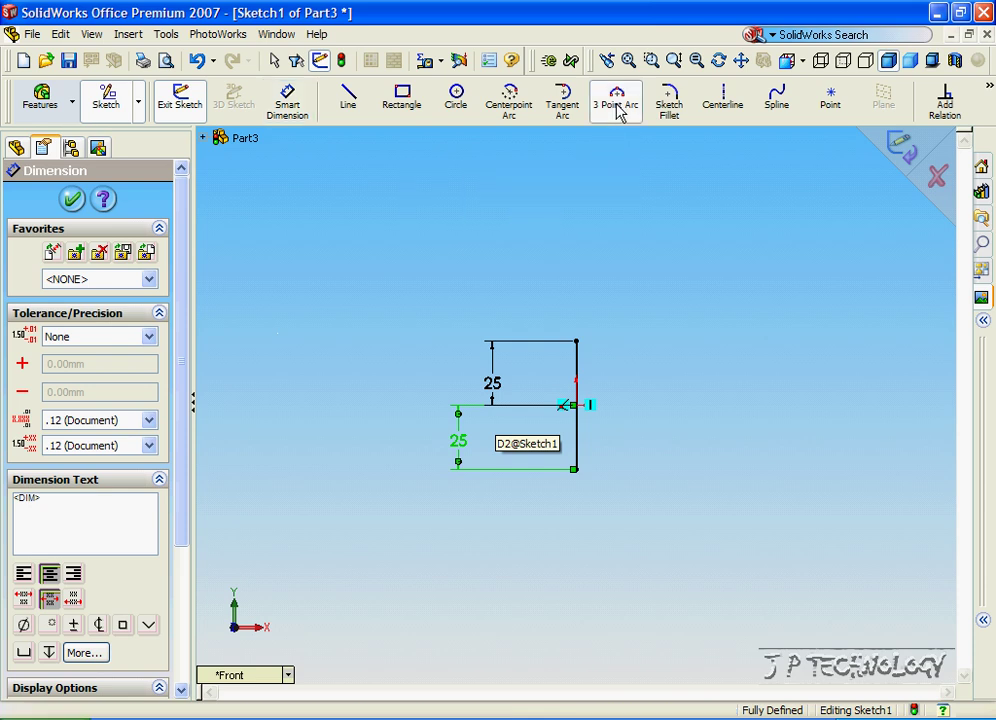
pyautogui.click(576, 341)
pyautogui.click(576, 469)
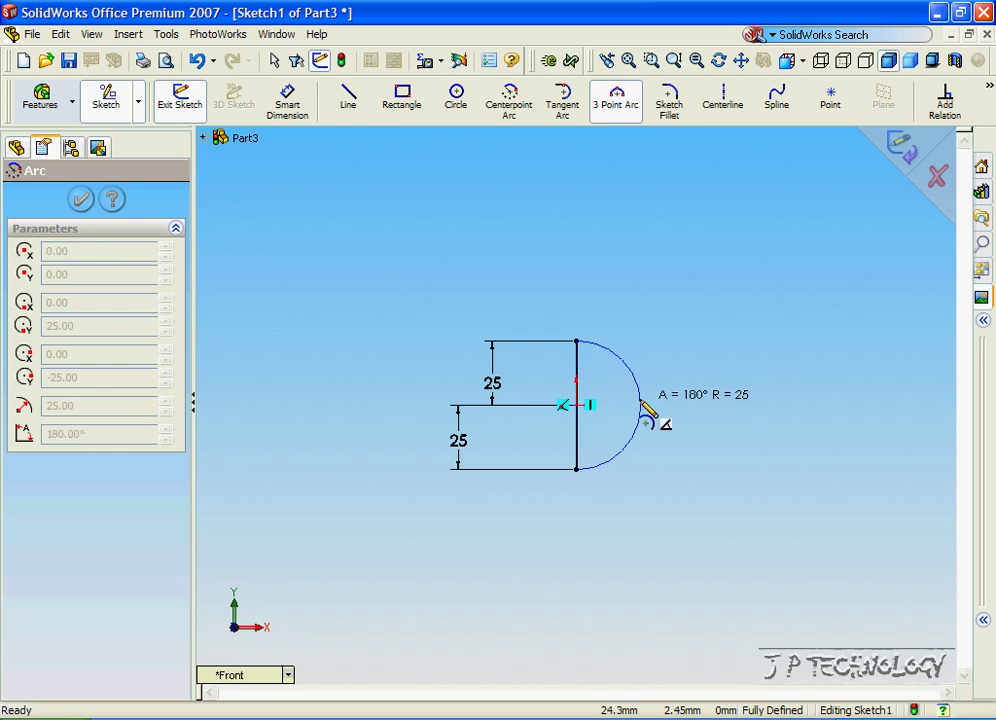
pyautogui.click(642, 406)
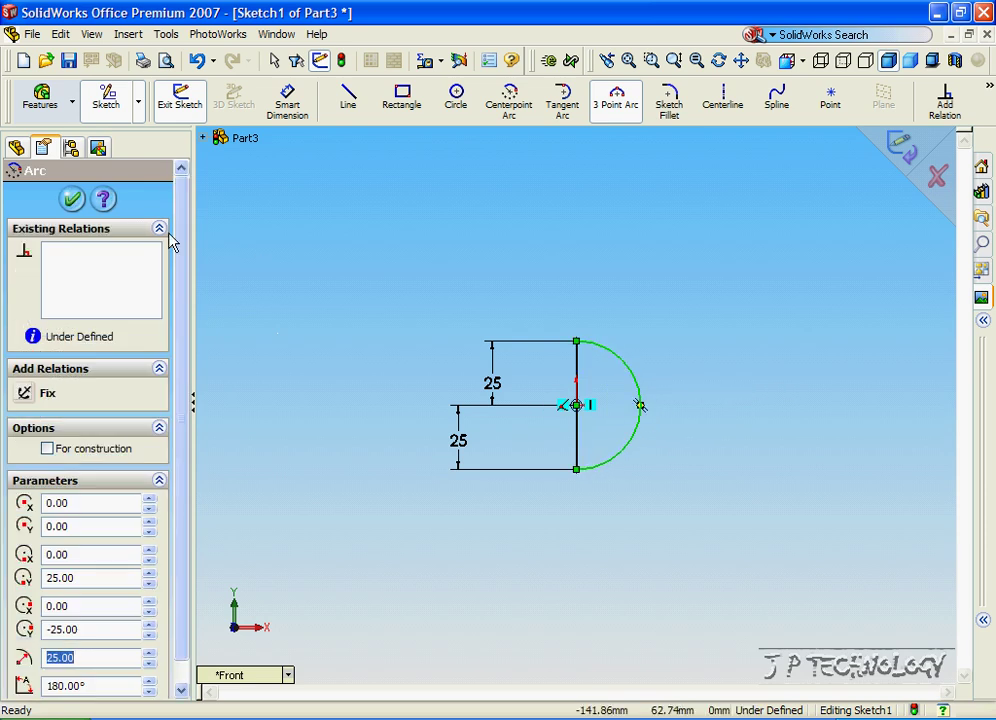
pyautogui.click(79, 200)
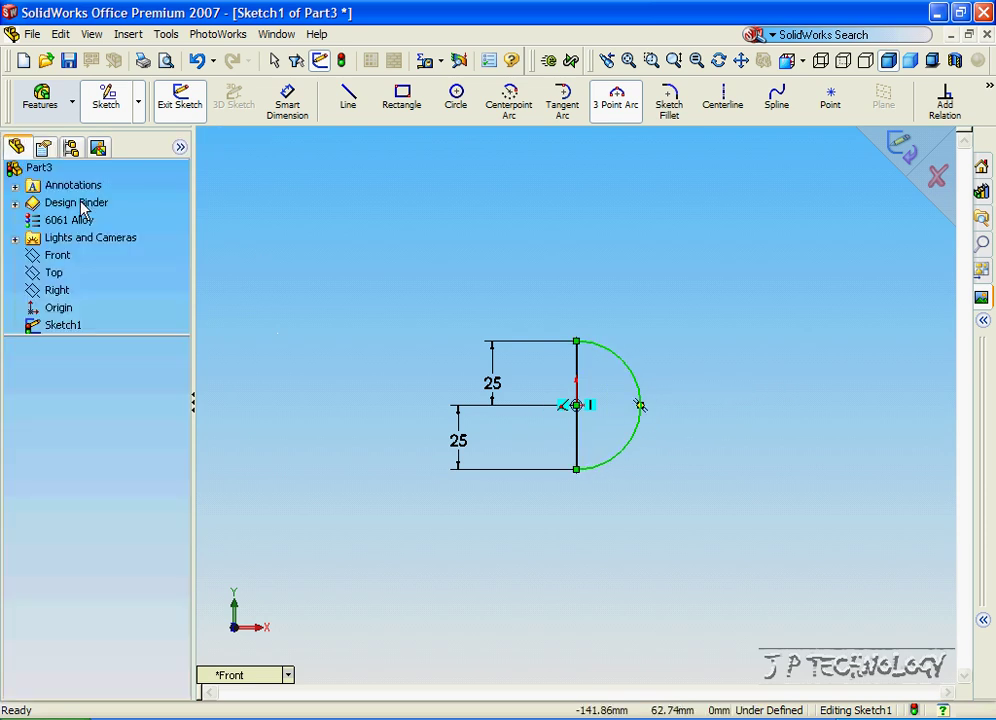
pyautogui.click(905, 148)
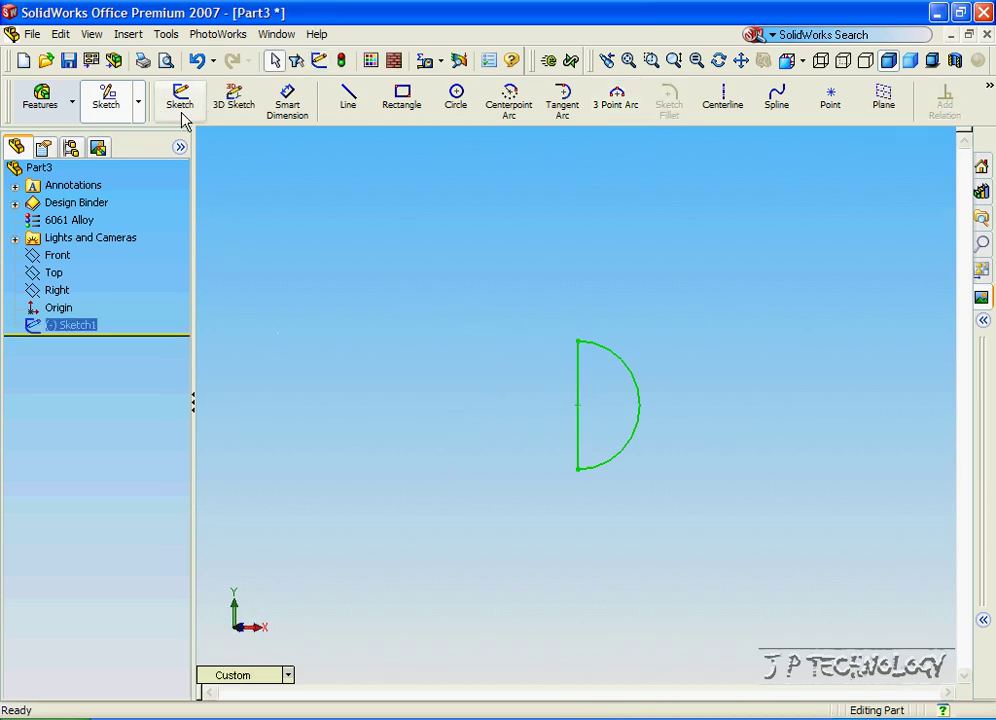
# Step: Revolve the half-disc 360° about its vertical line to form Revolve1
pyautogui.click(44, 106)
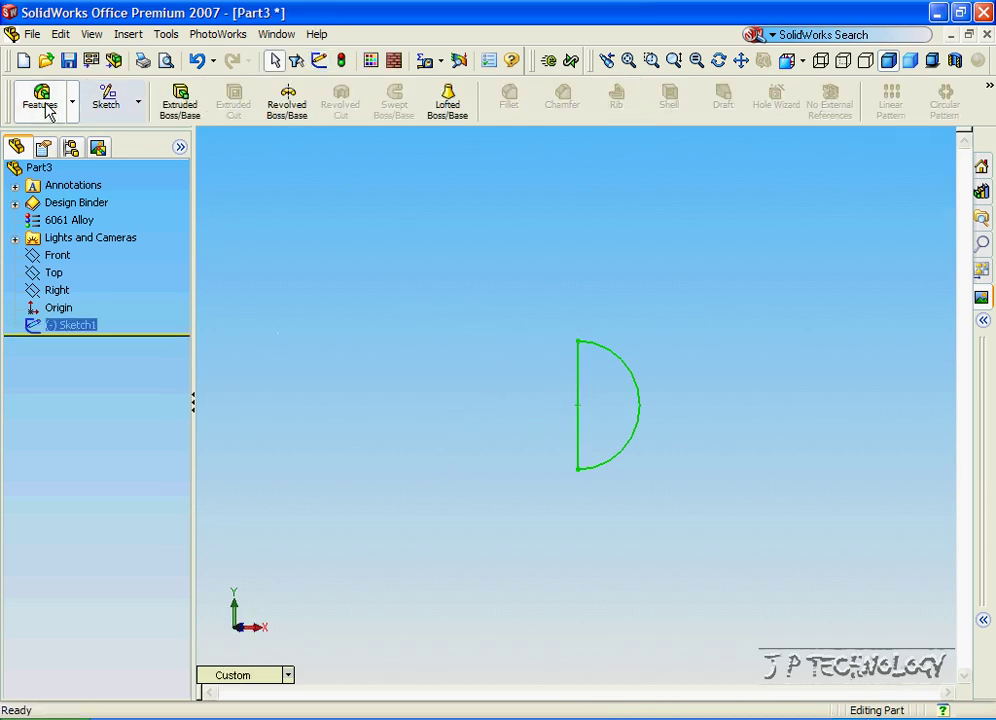
pyautogui.click(287, 98)
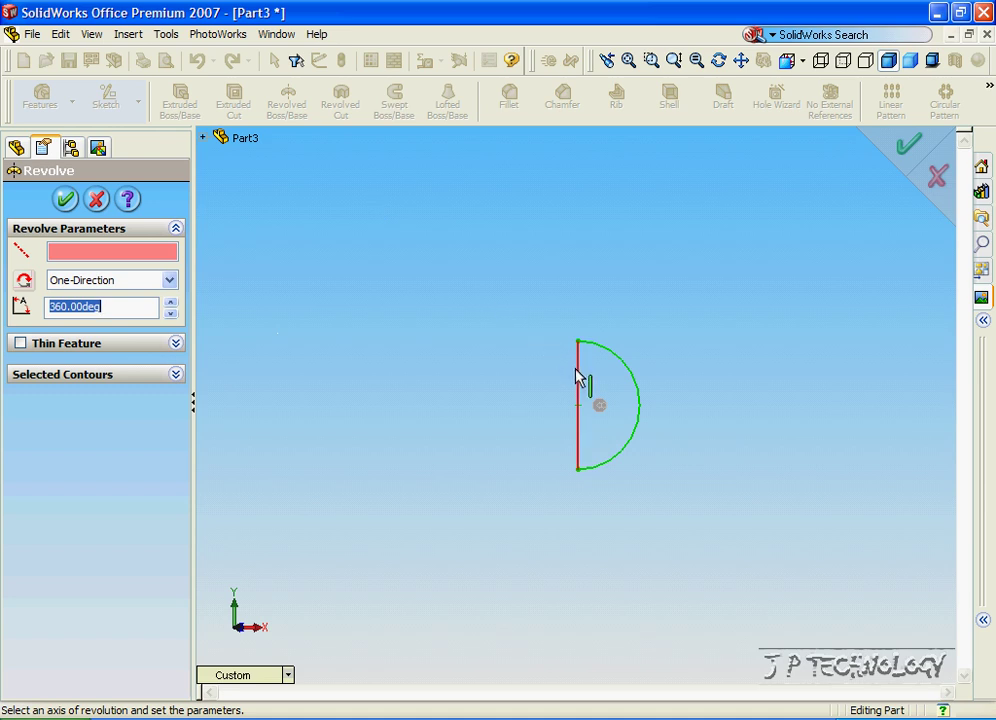
pyautogui.click(576, 377)
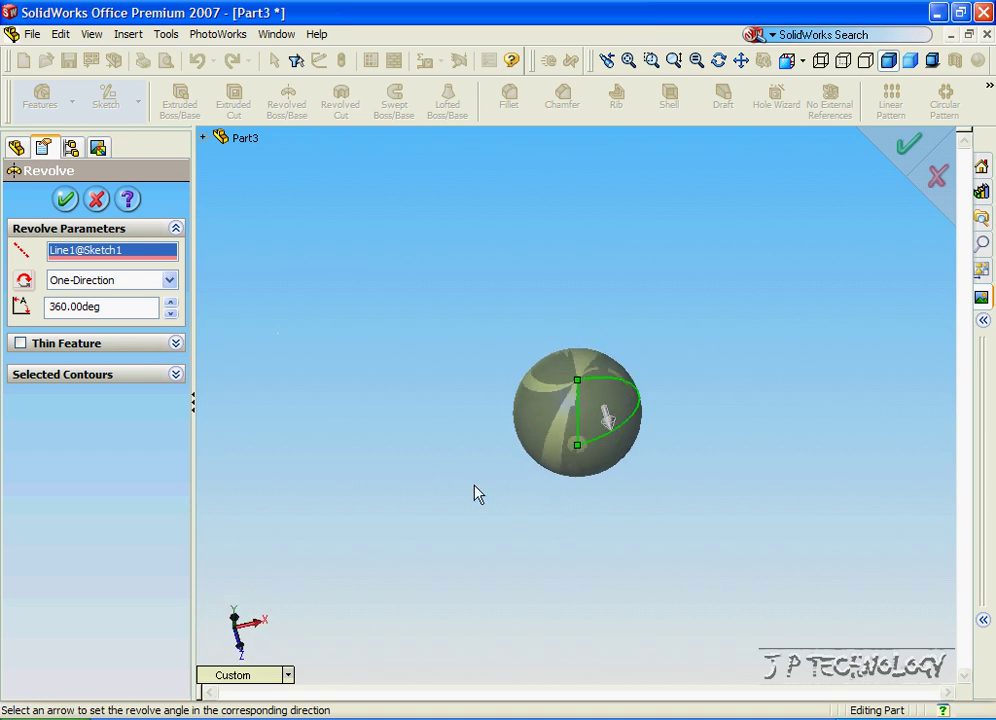
pyautogui.click(65, 199)
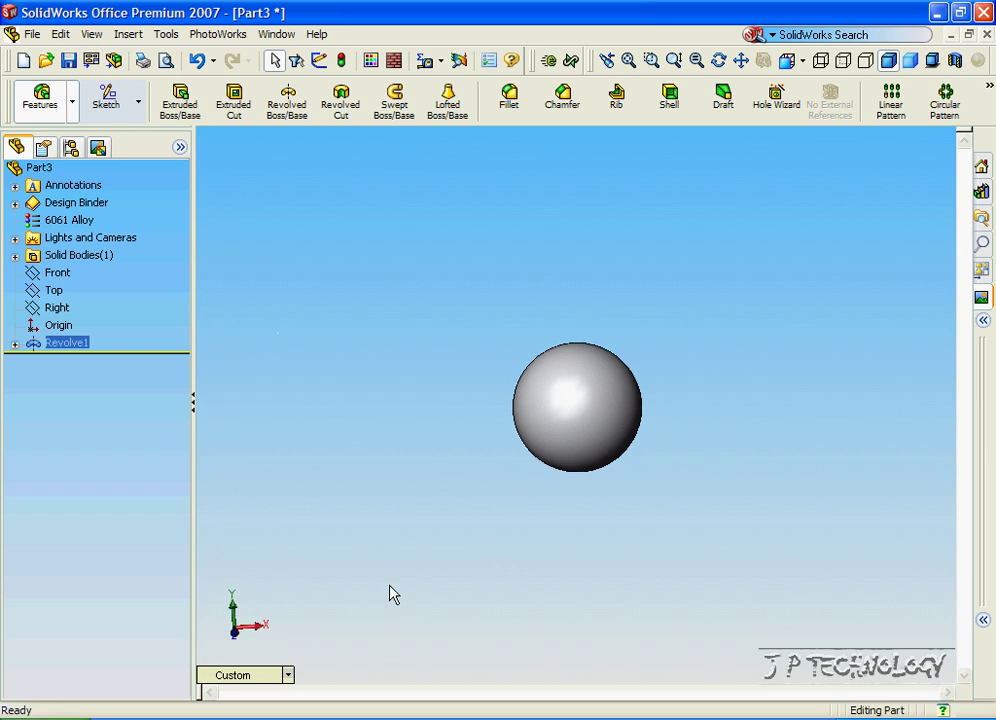
# Step: Select the Top plane and switch to the Top view orientation
pyautogui.click(268, 680)
pyautogui.click(340, 488)
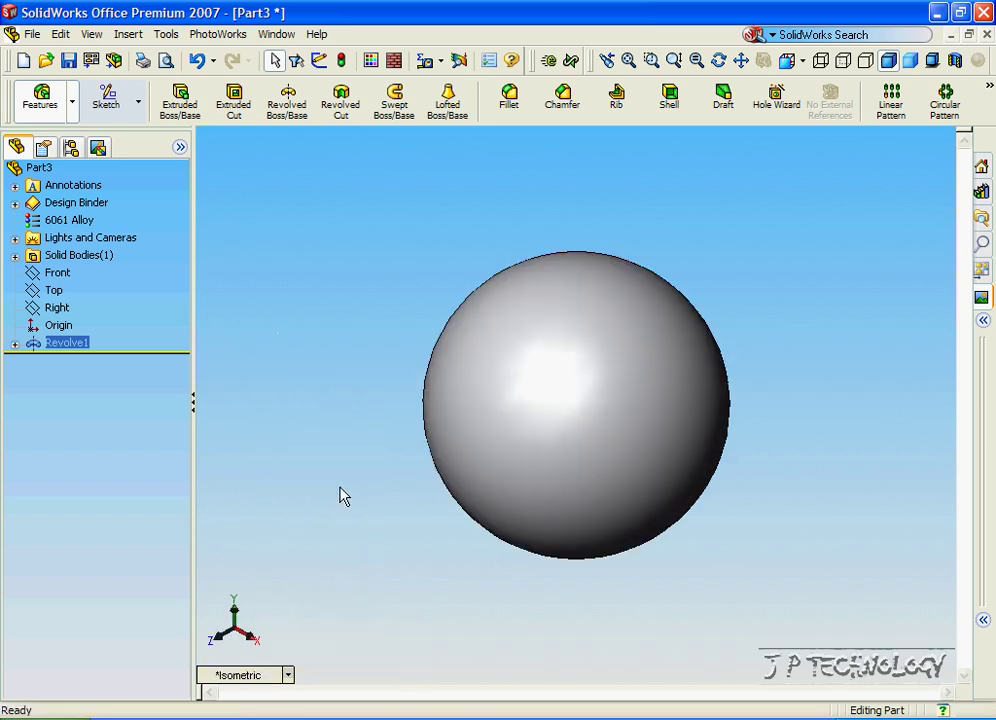
pyautogui.click(55, 290)
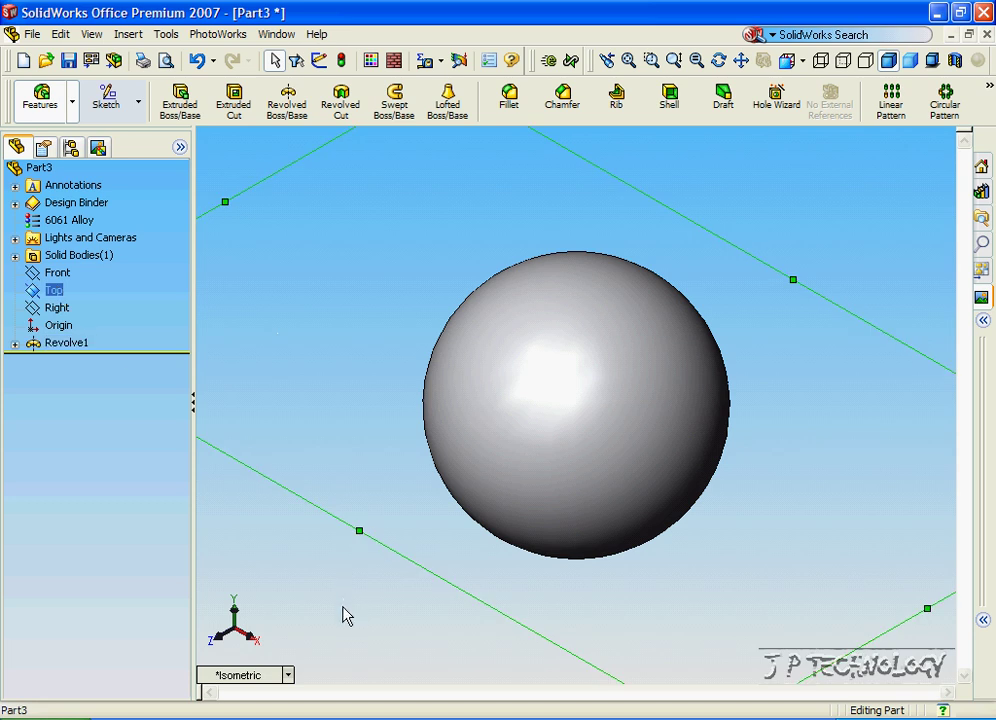
pyautogui.press('f')
pyautogui.press('Up')
pyautogui.press('Right')
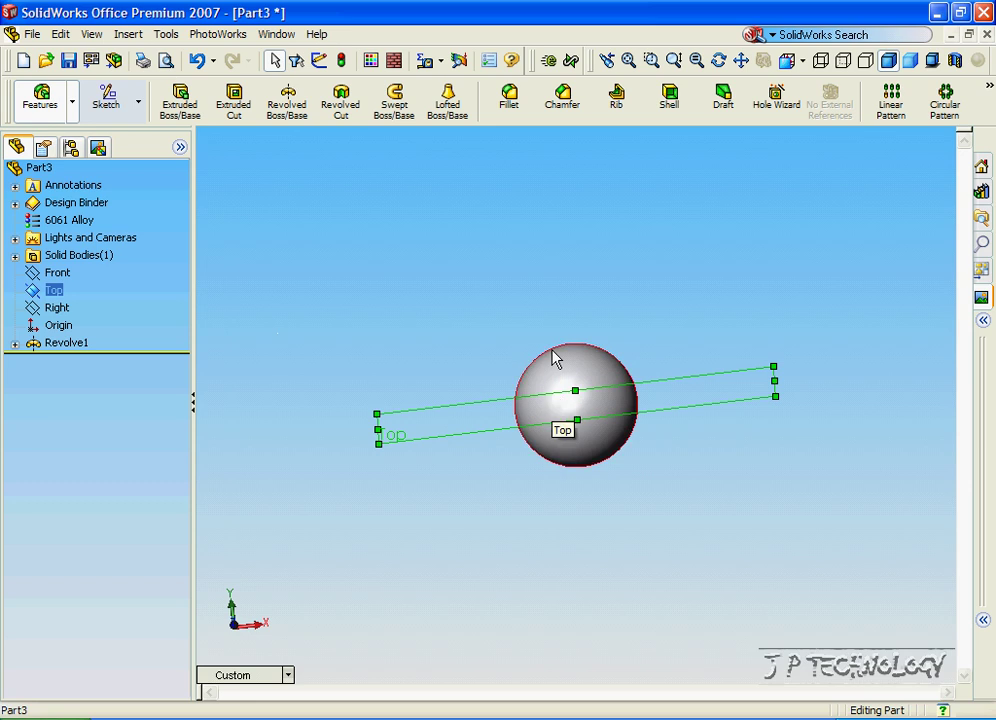
pyautogui.click(280, 676)
pyautogui.click(318, 446)
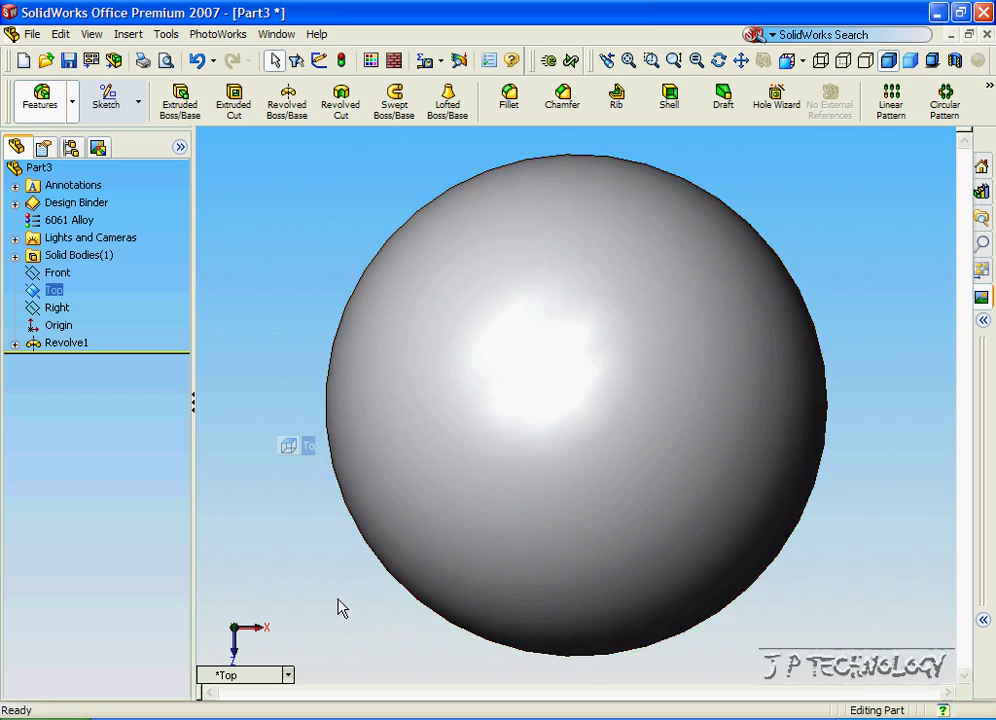
# Step: Draw a seven-point spline on the Top plane that loops over the sphere, then exit the sketch
pyautogui.click(112, 92)
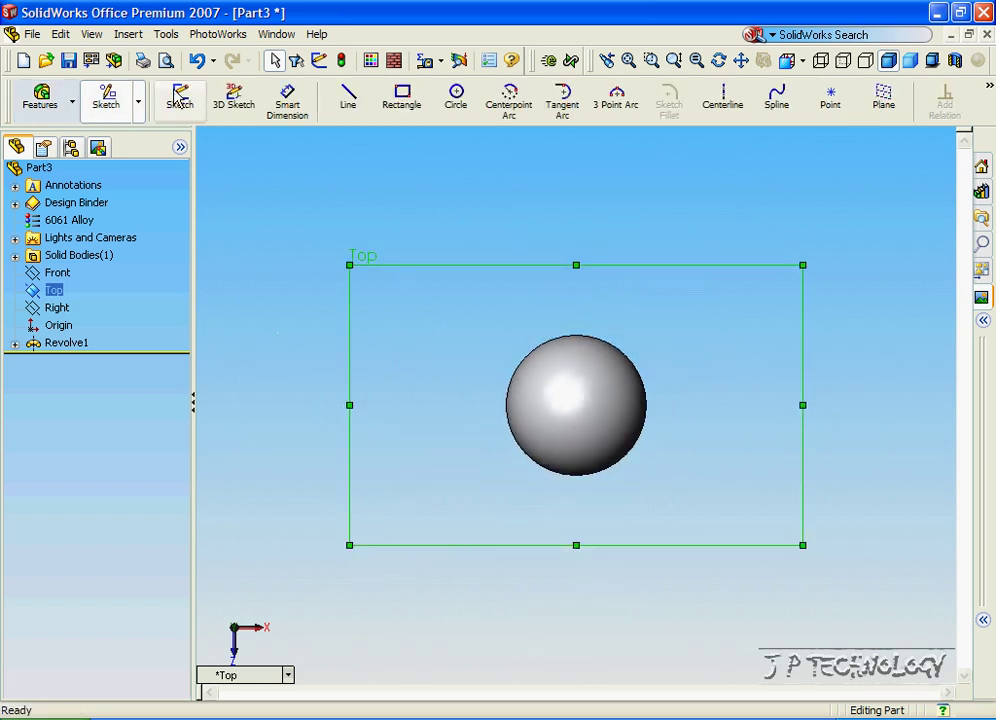
pyautogui.click(779, 104)
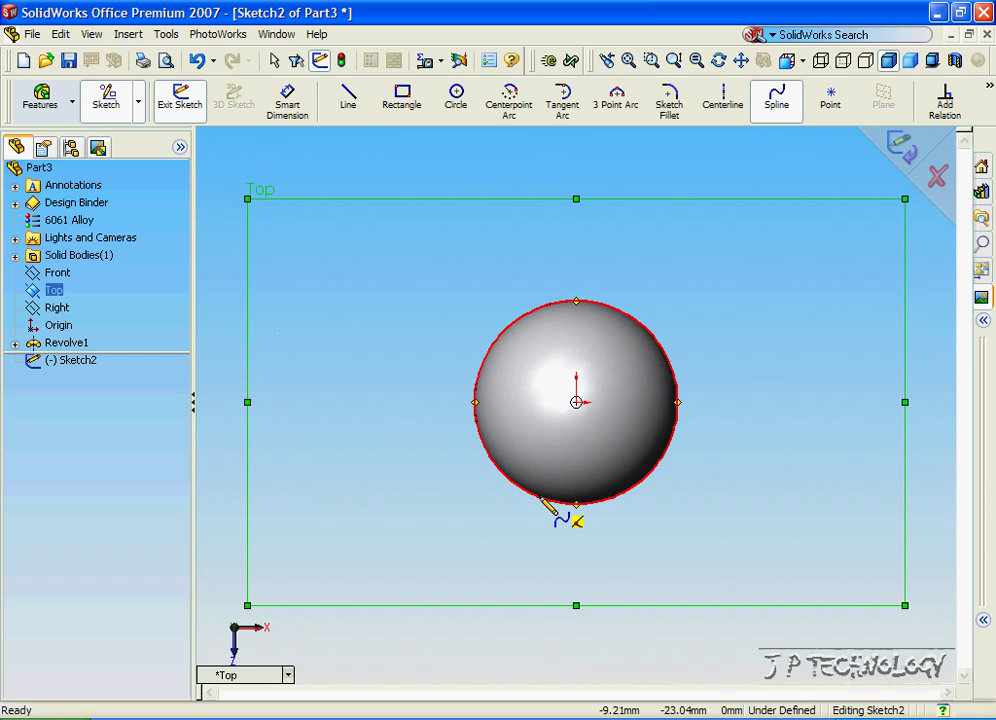
pyautogui.click(540, 497)
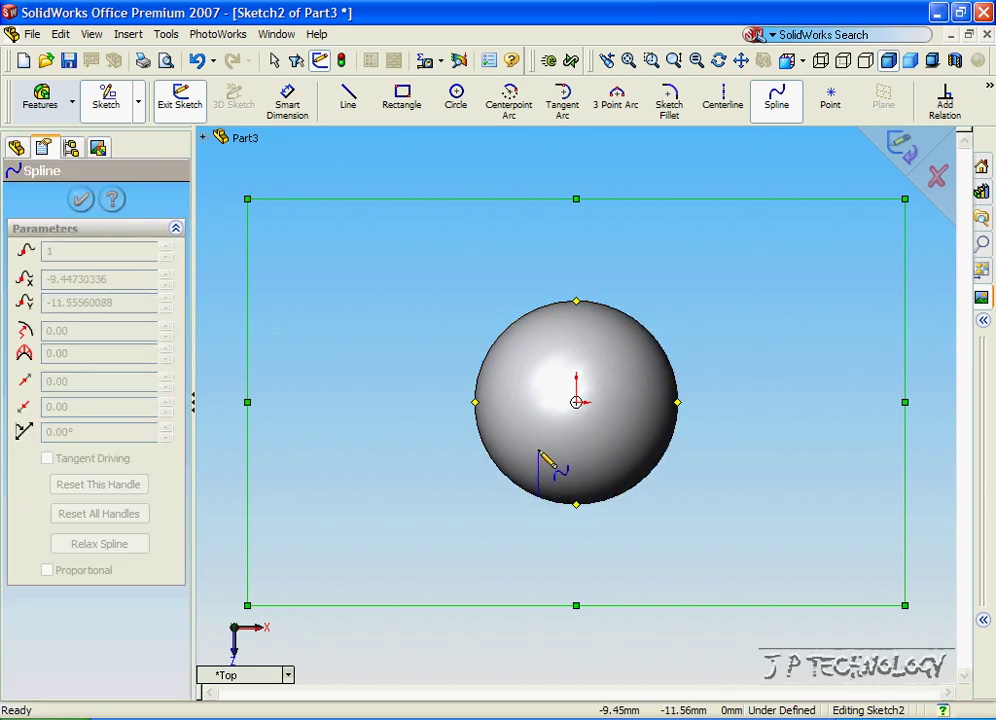
pyautogui.click(528, 444)
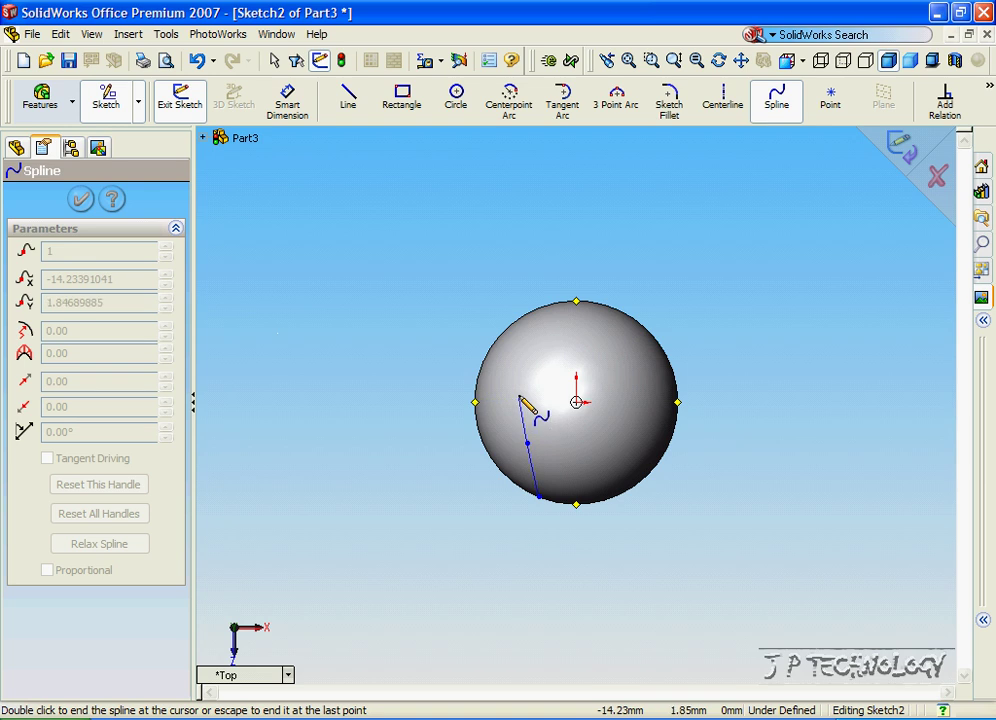
pyautogui.click(512, 377)
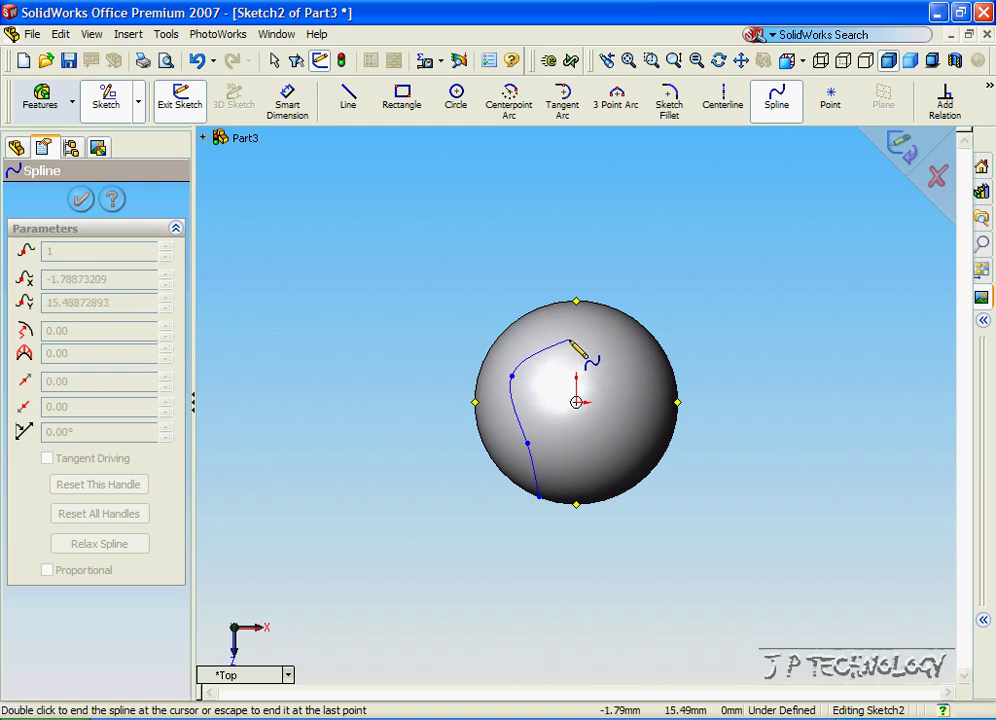
pyautogui.click(577, 337)
pyautogui.click(630, 376)
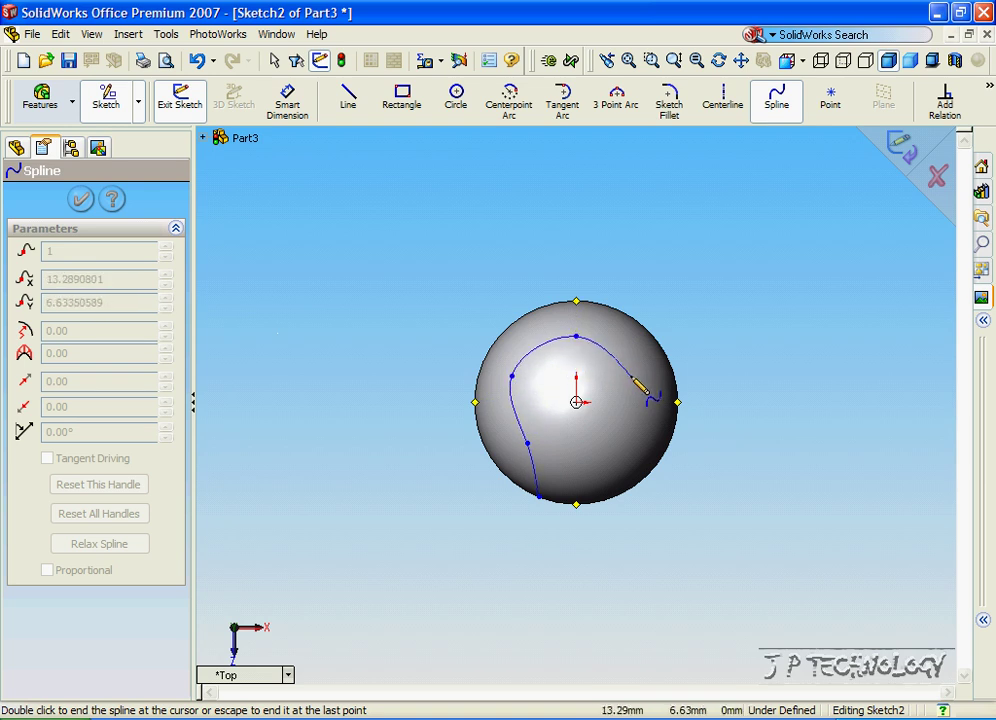
pyautogui.click(606, 450)
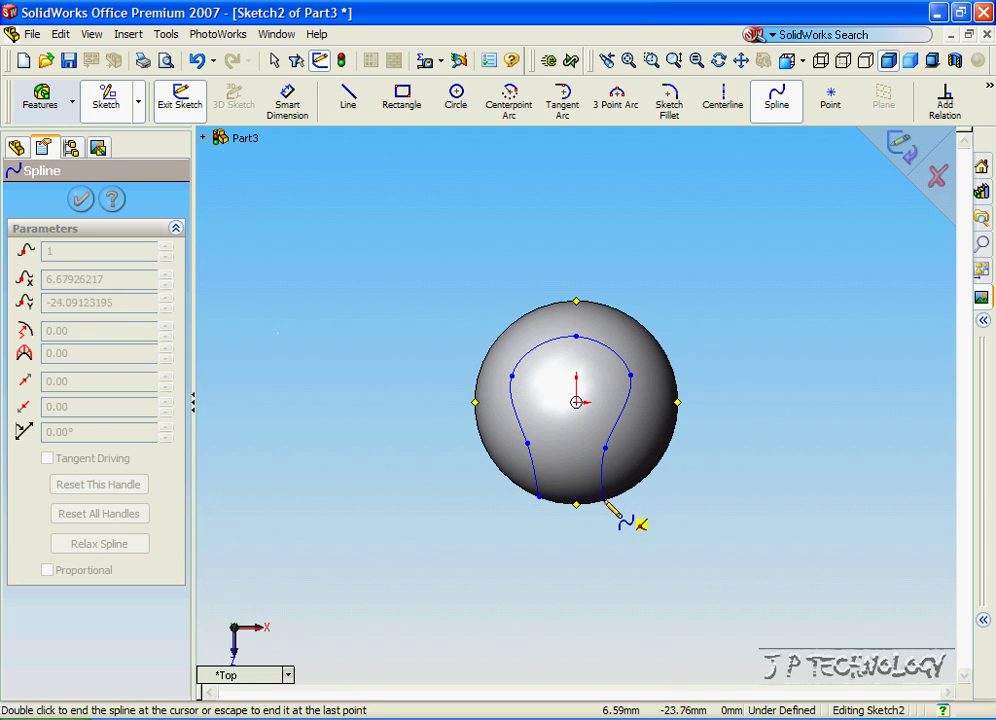
pyautogui.click(605, 501)
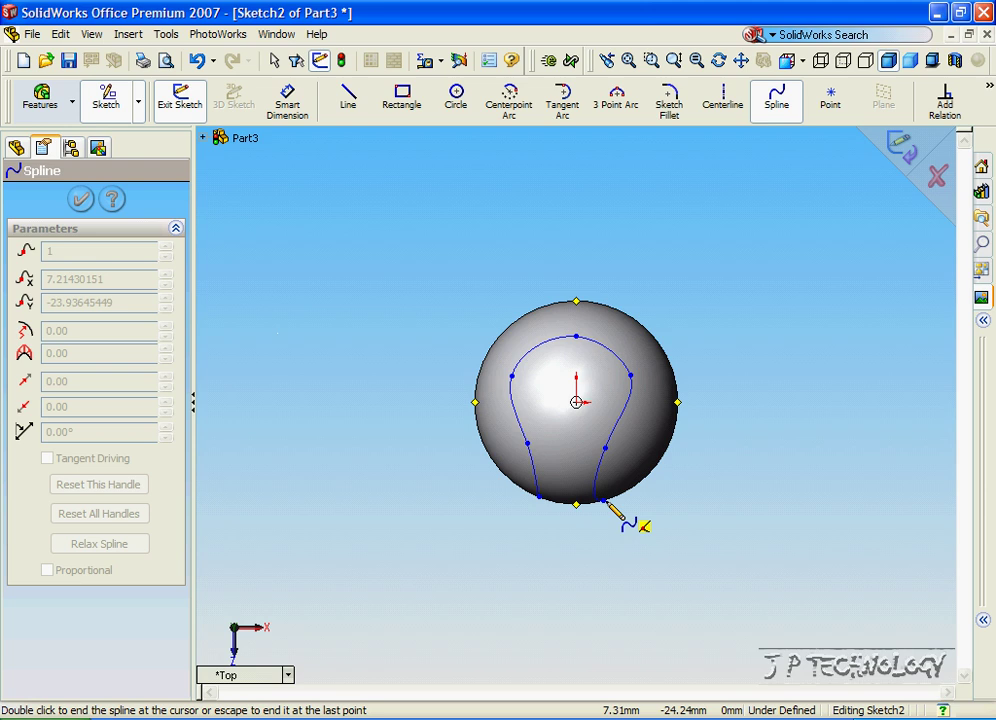
pyautogui.click(898, 152)
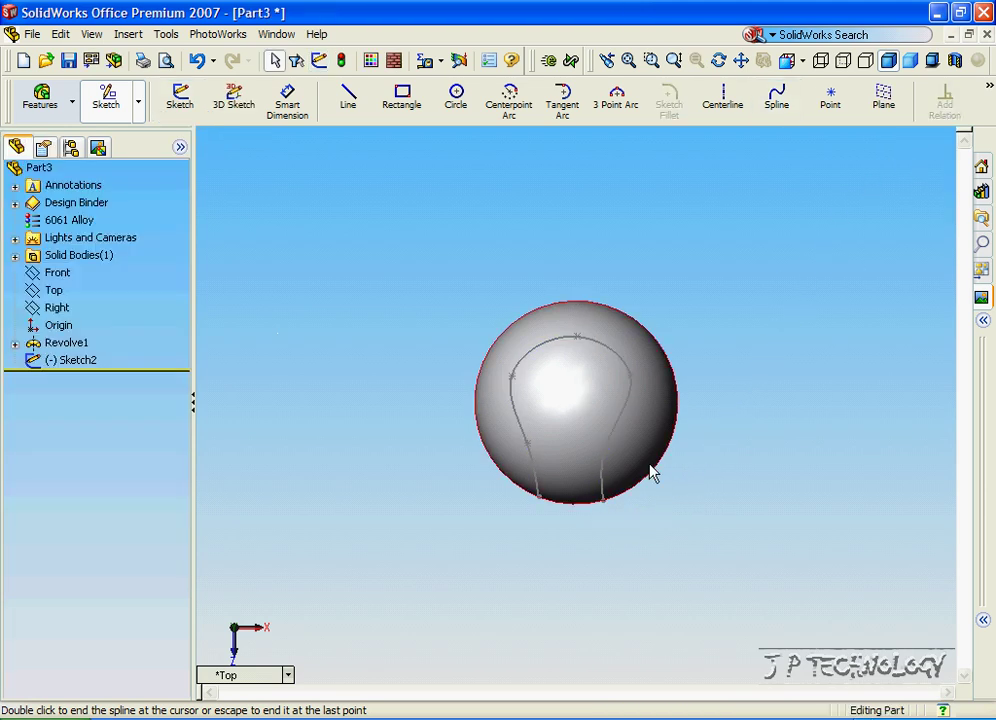
# Step: Rotate the view to inspect the spline from the side and from above
pyautogui.hotkey('shift', 'Up')
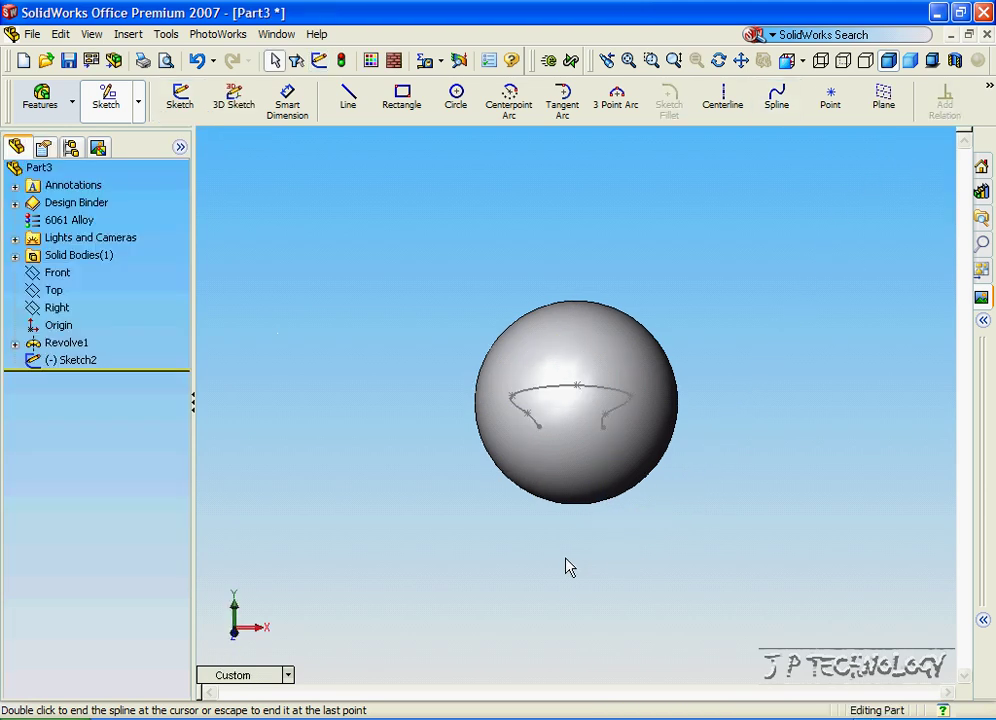
pyautogui.hotkey('ctrl', '3')
pyautogui.press('Left')
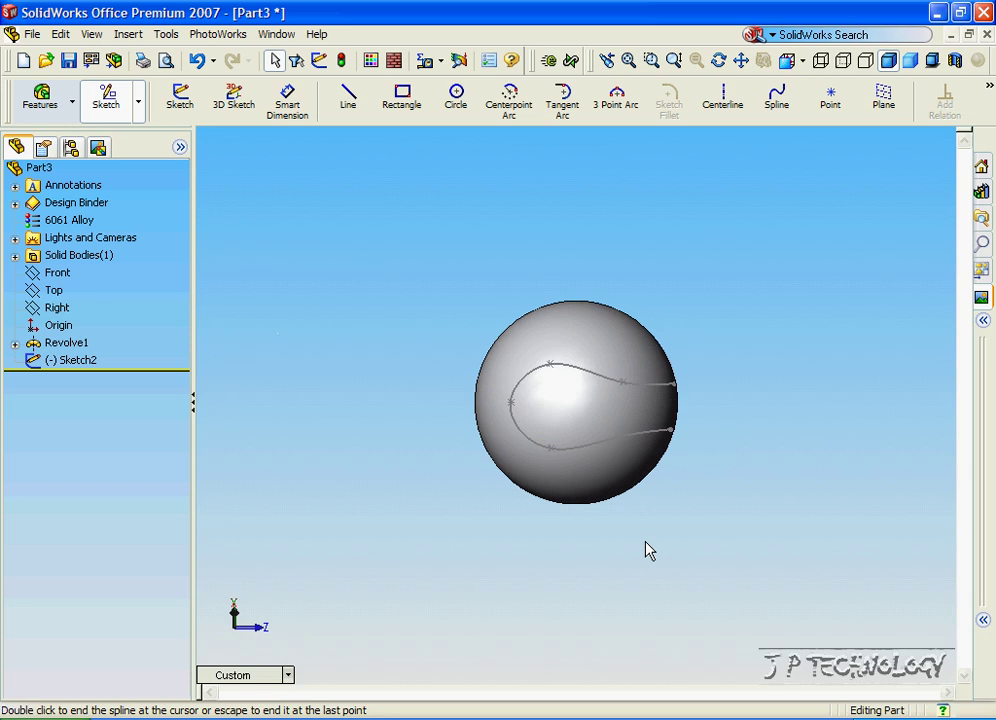
pyautogui.hotkey('ctrl', '3')
pyautogui.press('Up')
pyautogui.hotkey('ctrl', '3')
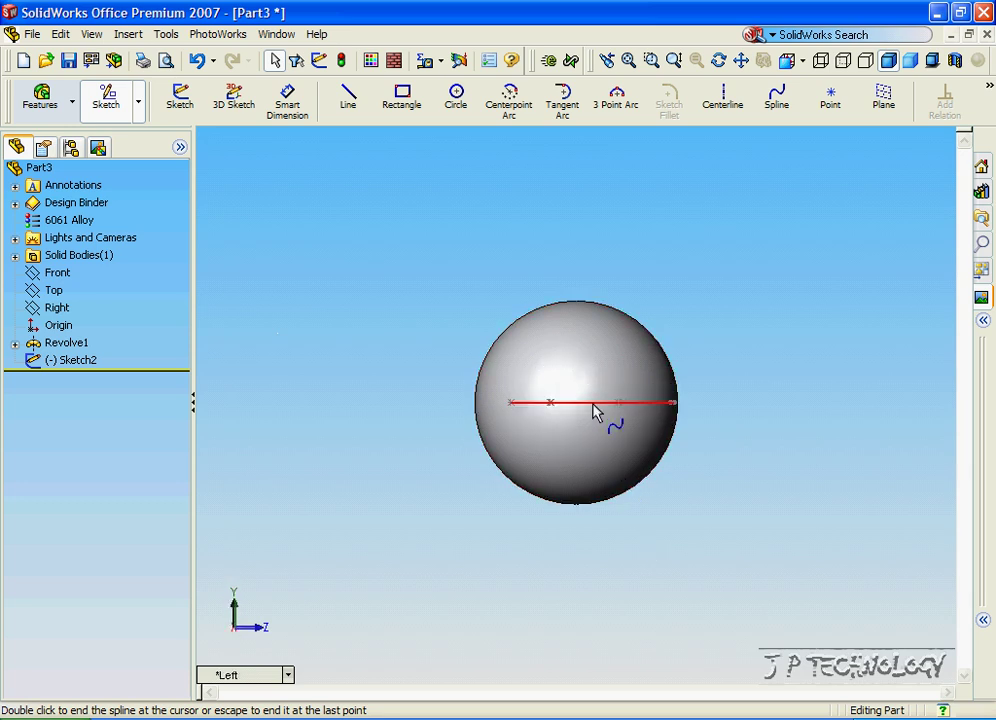
pyautogui.press('Left')
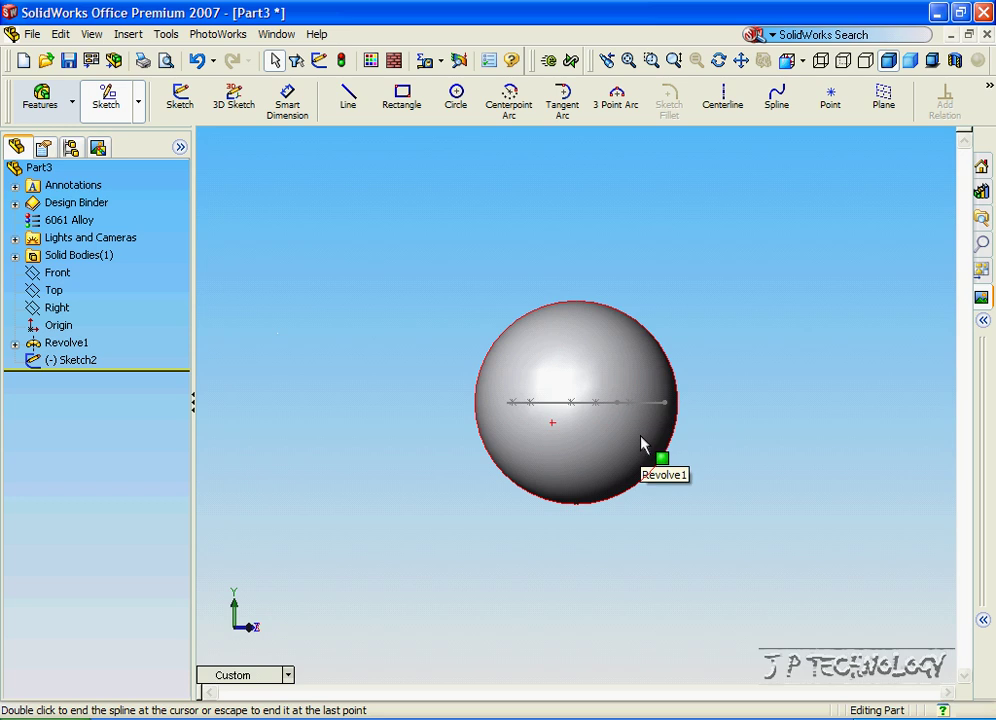
pyautogui.hotkey('ctrl', '1')
pyautogui.press('Up')
pyautogui.press('Up')
pyautogui.press('Up')
pyautogui.press('Up')
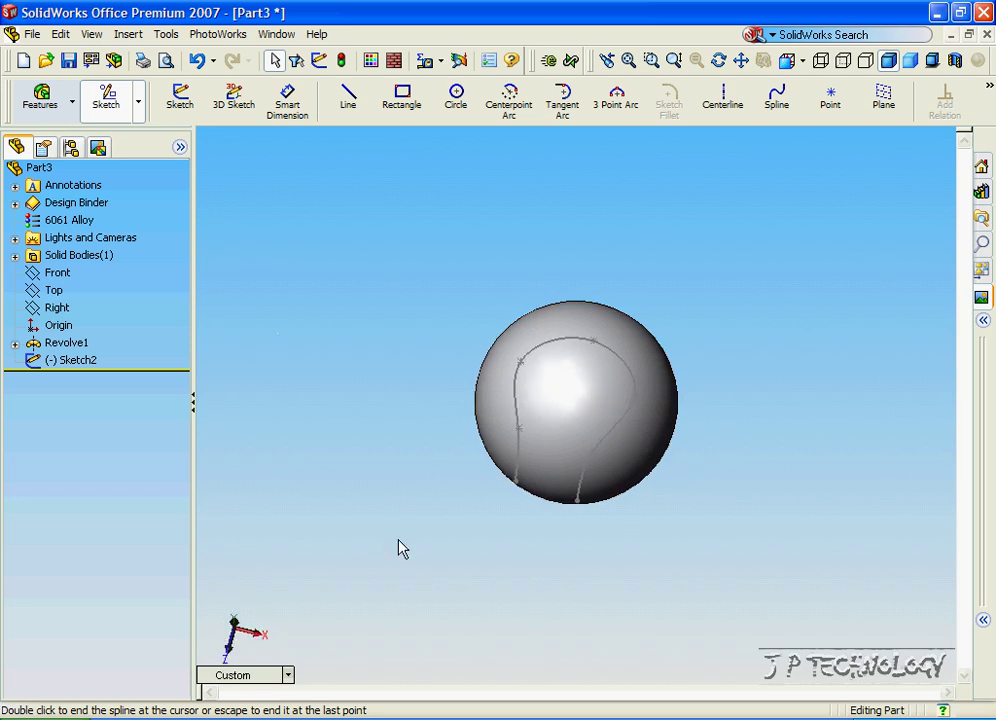
# Step: Project Sketch2 onto the sphere's face as Split Line1
pyautogui.click(128, 33)
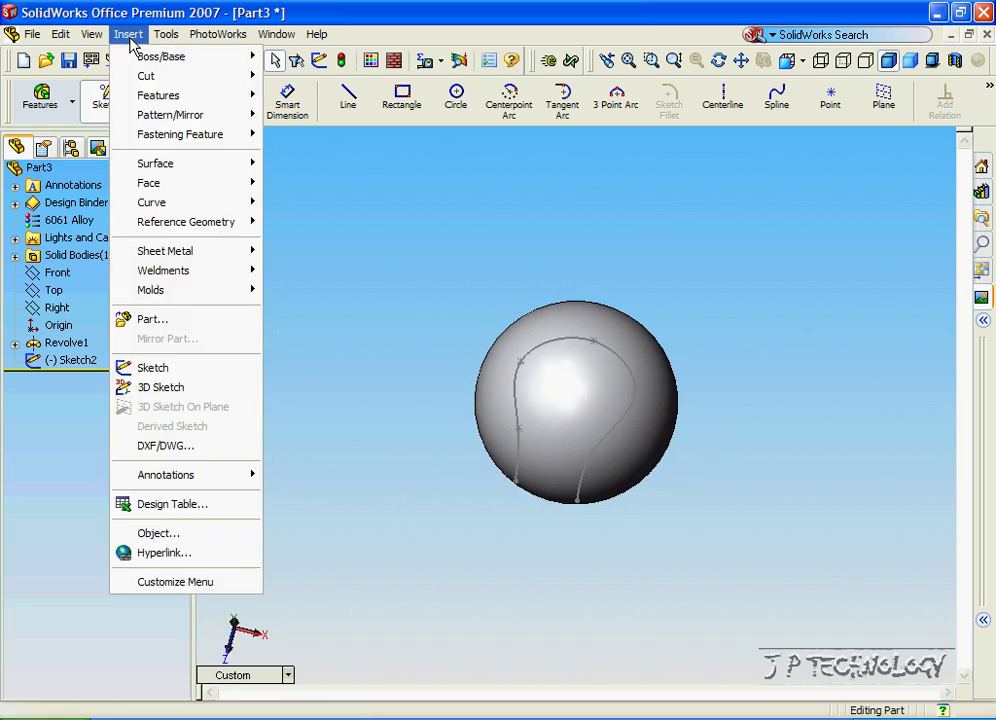
pyautogui.moveTo(240, 210)
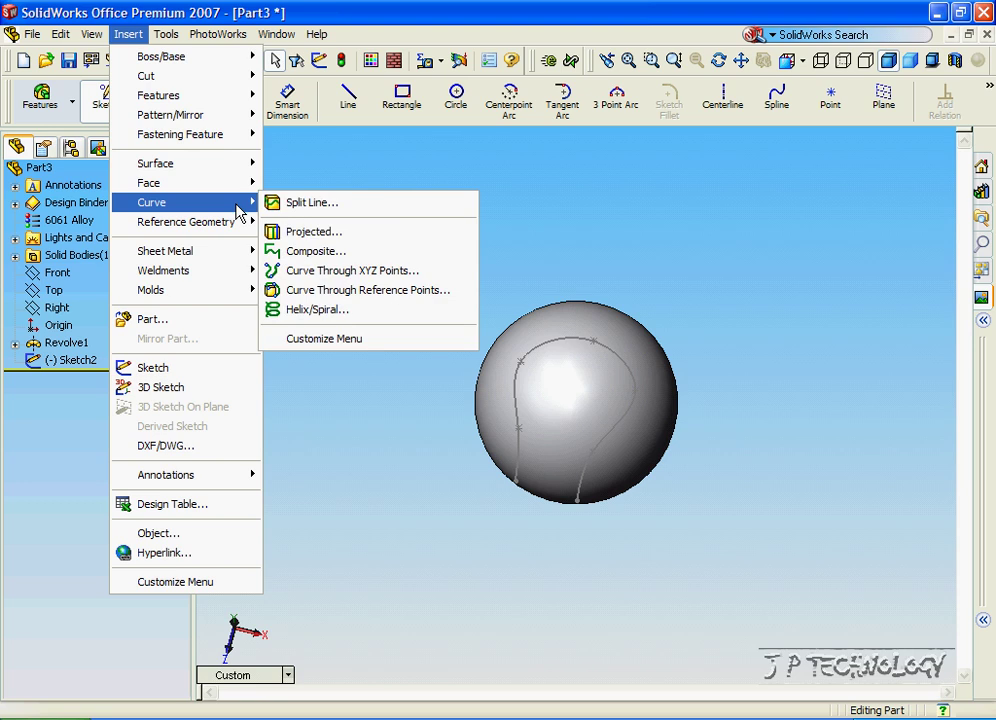
pyautogui.click(305, 203)
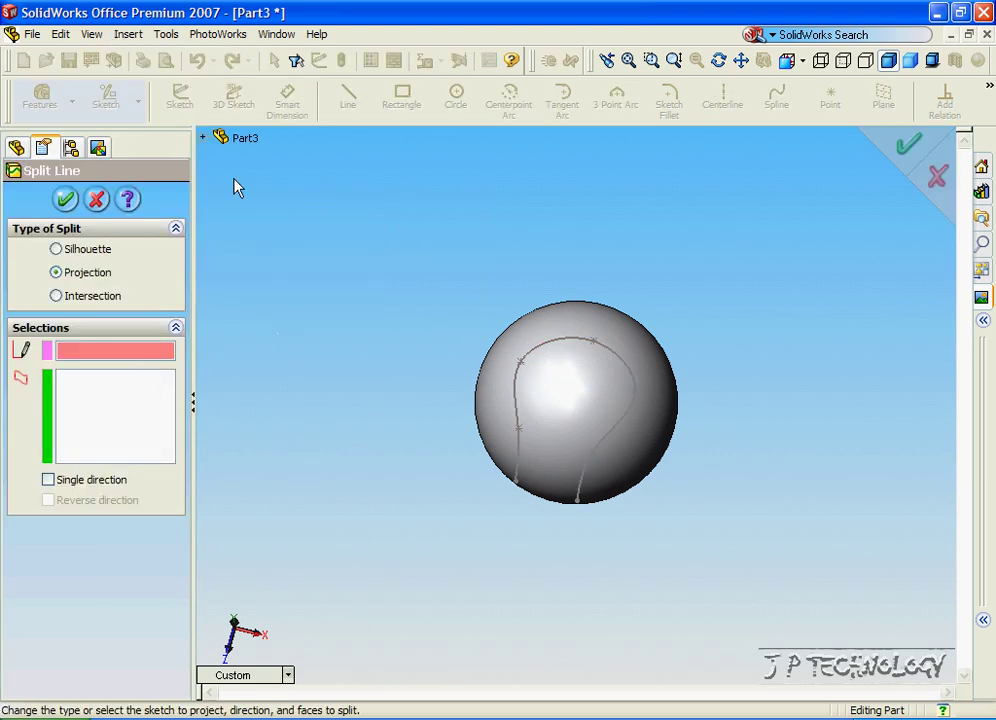
pyautogui.click(203, 140)
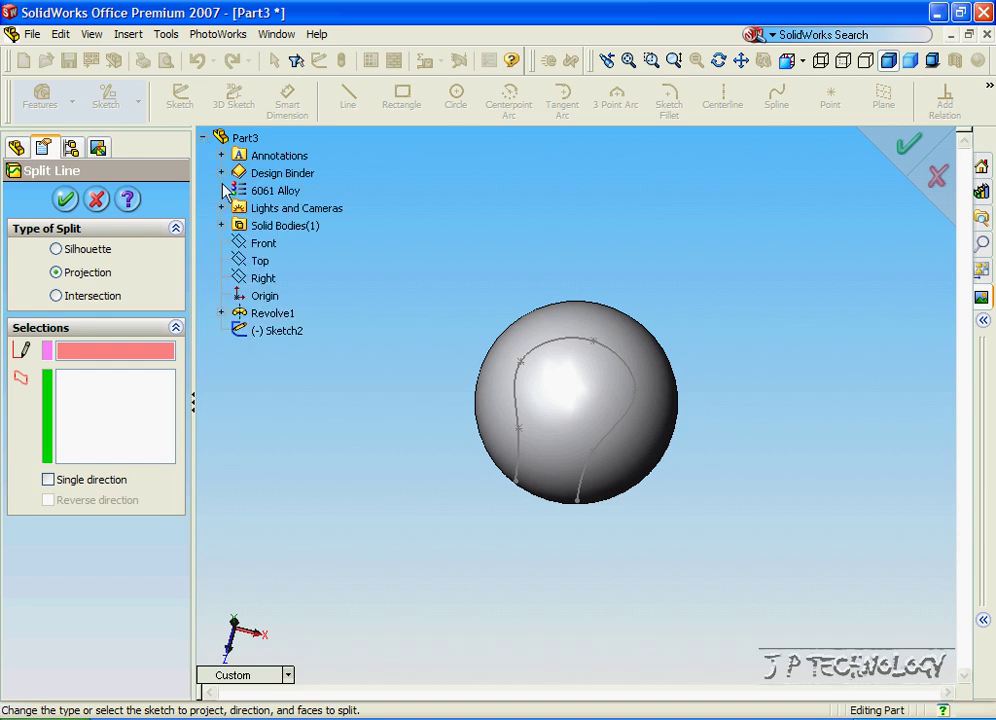
pyautogui.click(258, 333)
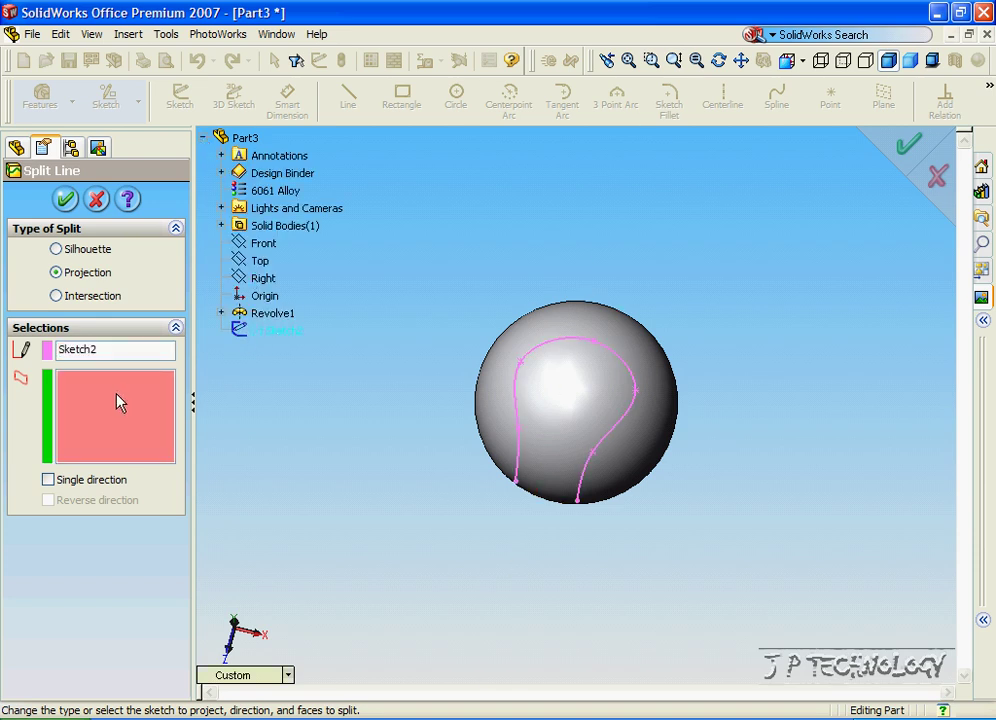
pyautogui.click(617, 340)
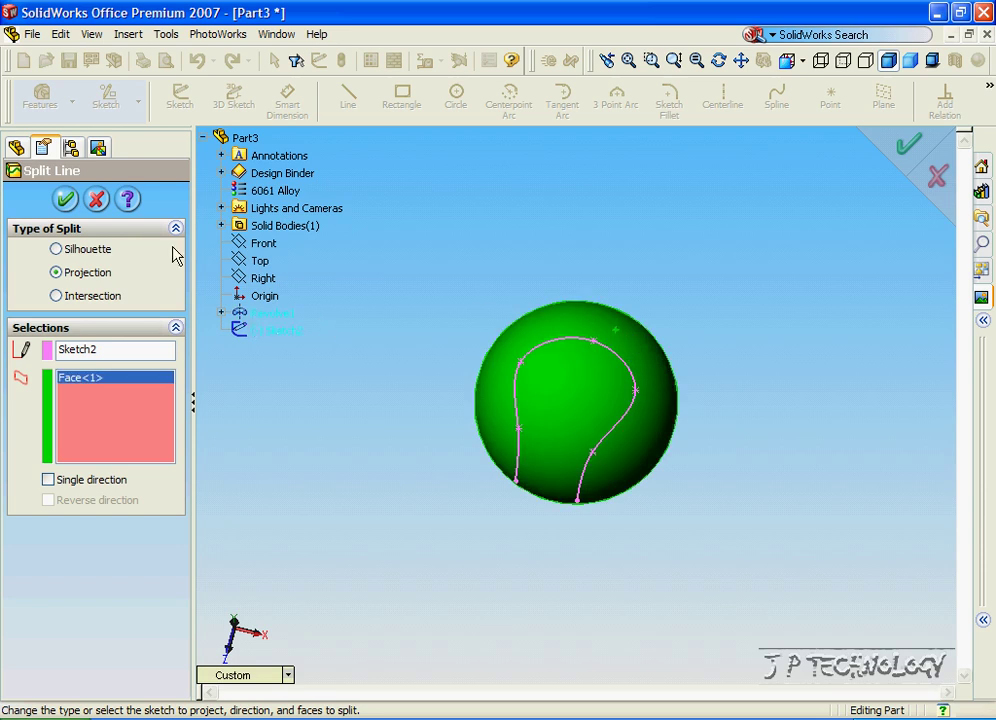
pyautogui.click(66, 200)
# Step: Orbit the sphere to inspect the split-line seam
pyautogui.moveTo(483, 482); pyautogui.dragTo(404, 528, button='middle')
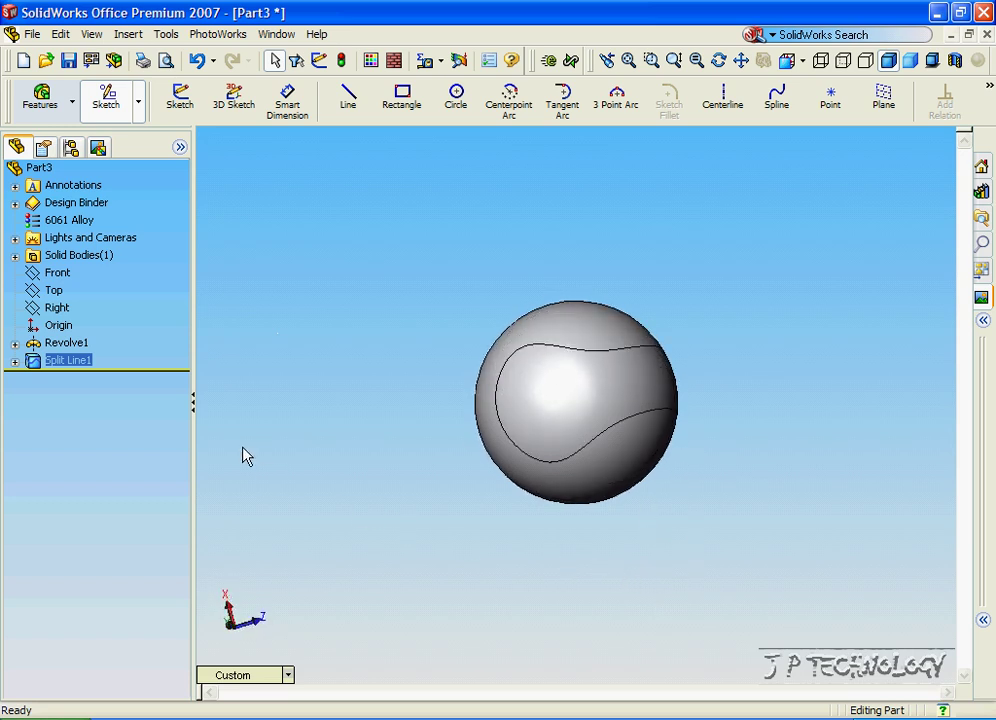
pyautogui.moveTo(243, 455); pyautogui.dragTo(631, 360, button='middle')
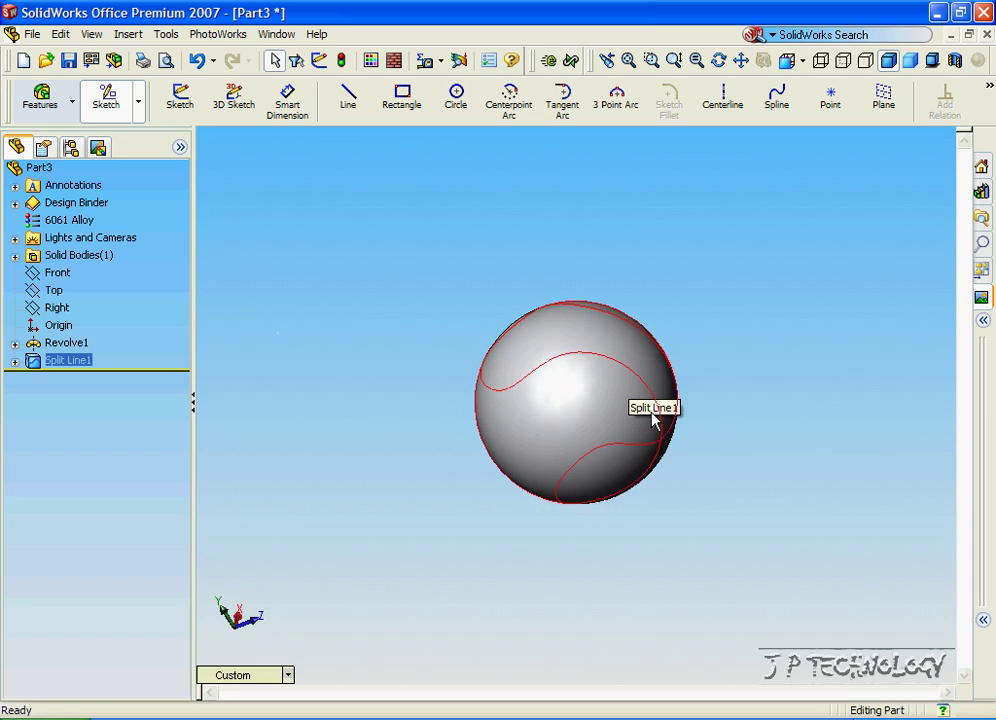
pyautogui.moveTo(653, 412)
pyautogui.mouseDown(button='middle')
pyautogui.moveTo(702, 476)
pyautogui.moveTo(589, 489)
pyautogui.moveTo(714, 389)
pyautogui.moveTo(640, 378)
pyautogui.mouseUp(button='middle')
pyautogui.press('Left')
pyautogui.press('Left')
pyautogui.press('Left')
pyautogui.press('Left')
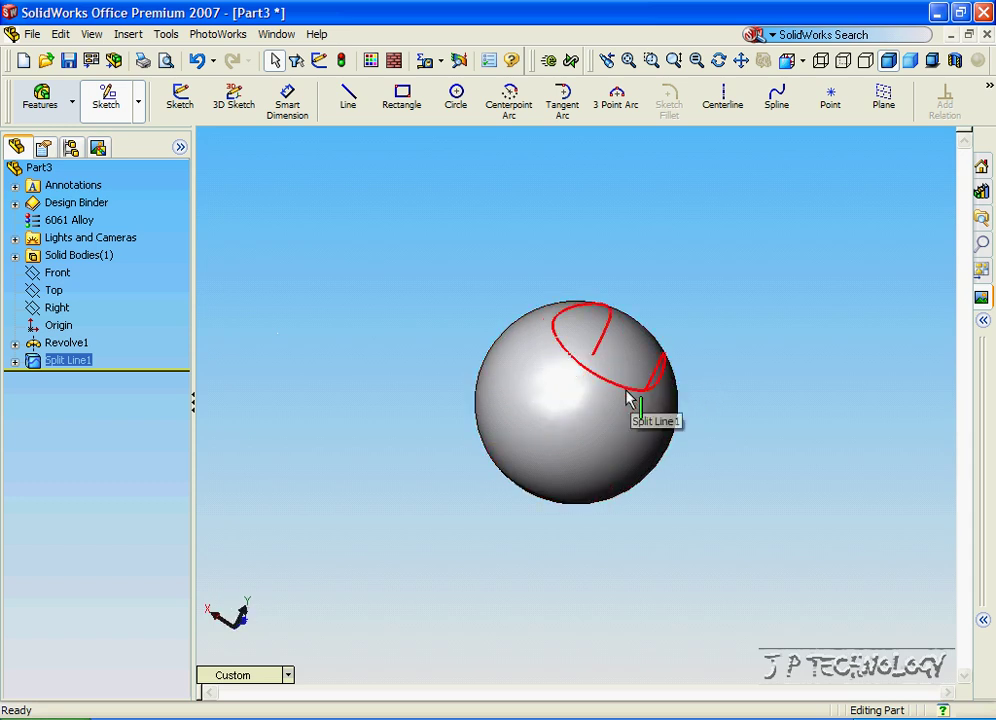
pyautogui.press('Left')
pyautogui.press('Left')
pyautogui.press('Left')
pyautogui.press('Left')
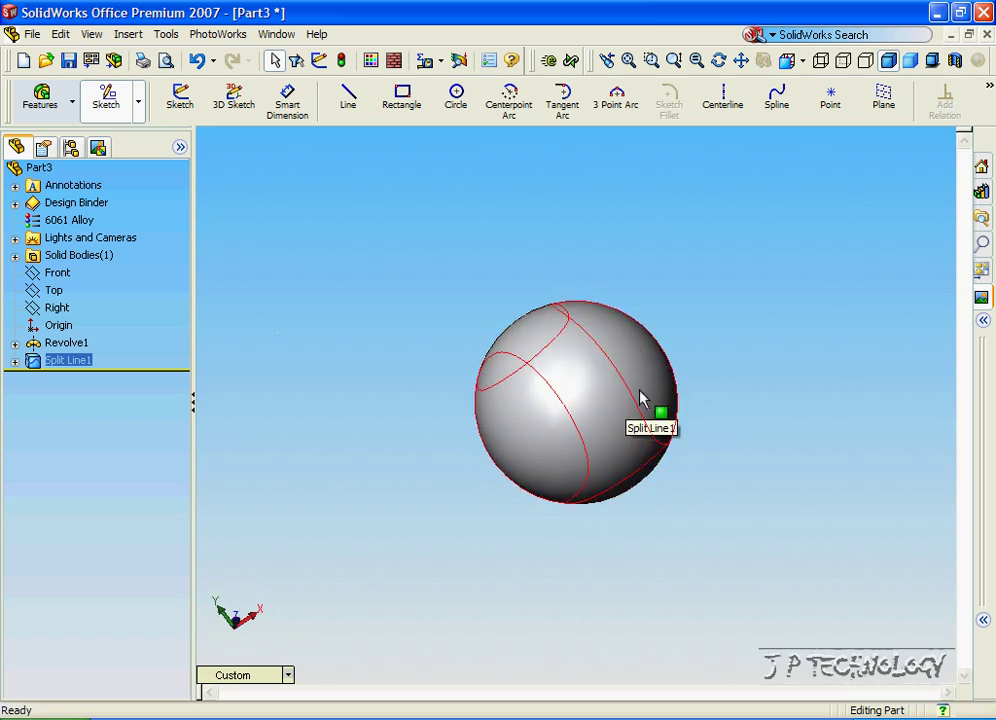
# Step: Sketch a 1.5 mm radius circle on the Top plane at the seam's lower-right end
pyautogui.click(288, 677)
pyautogui.click(320, 448)
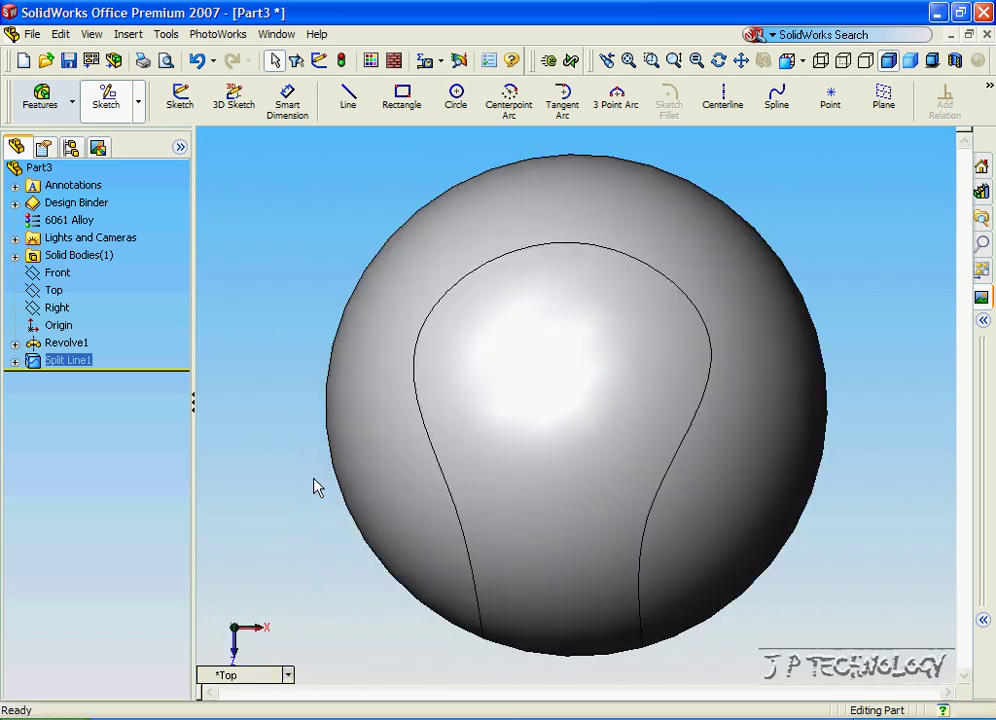
pyautogui.click(54, 291)
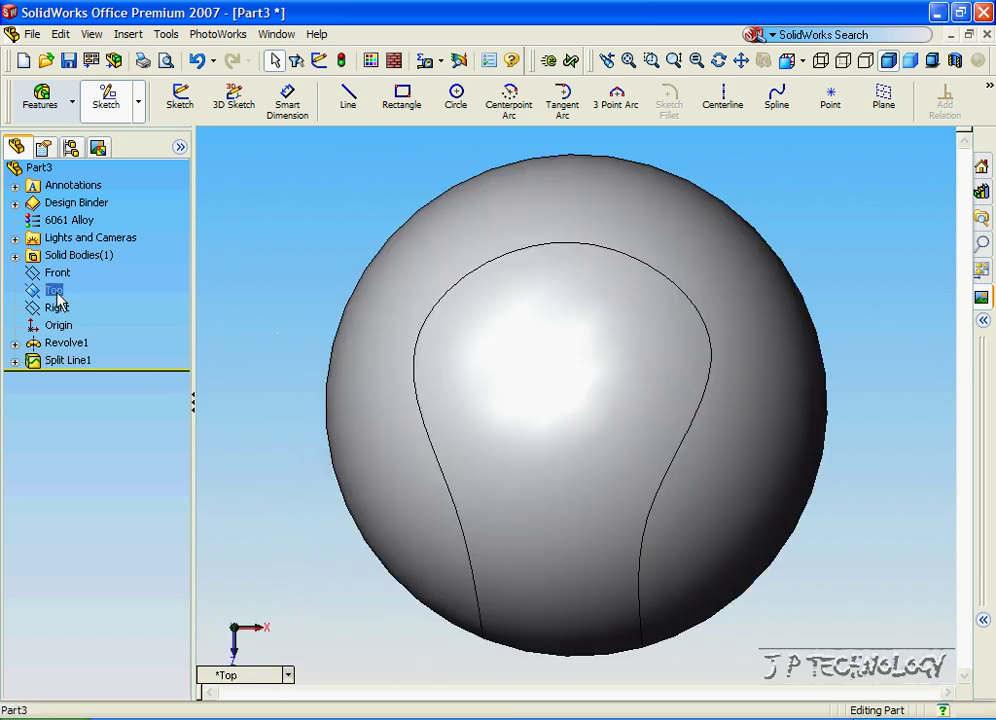
pyautogui.click(455, 100)
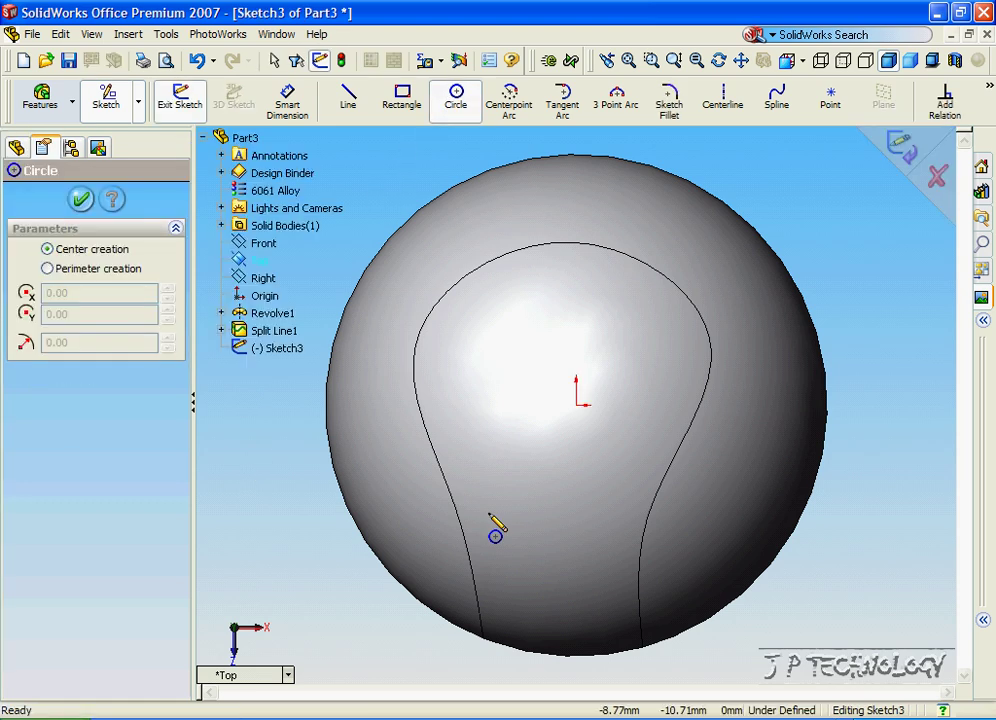
pyautogui.click(641, 647)
pyautogui.click(663, 658)
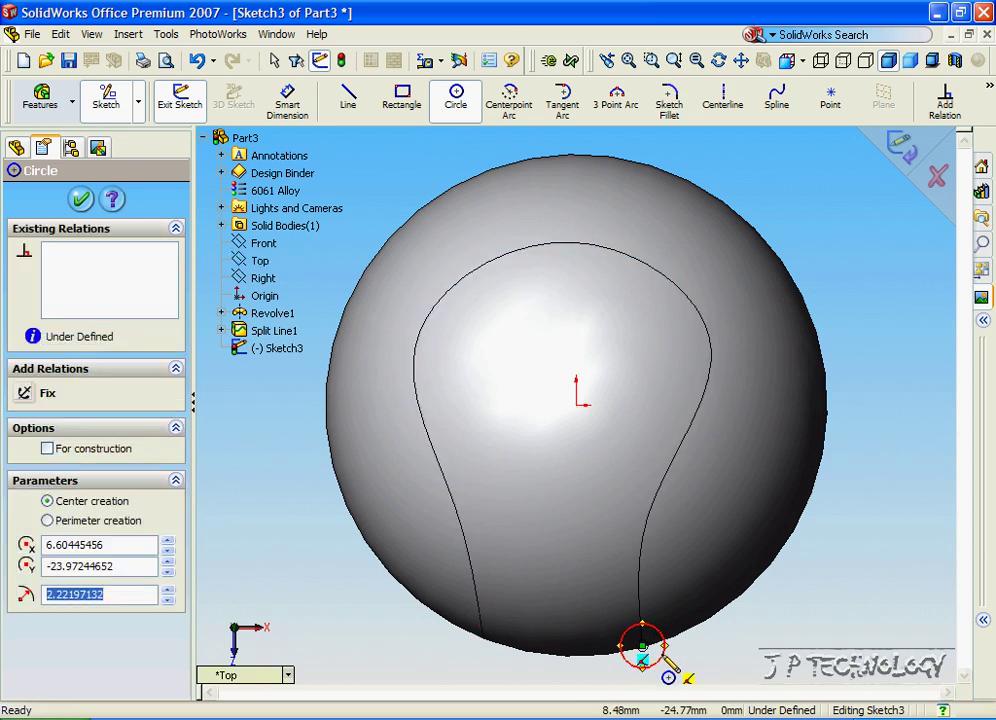
pyautogui.write('1.5')
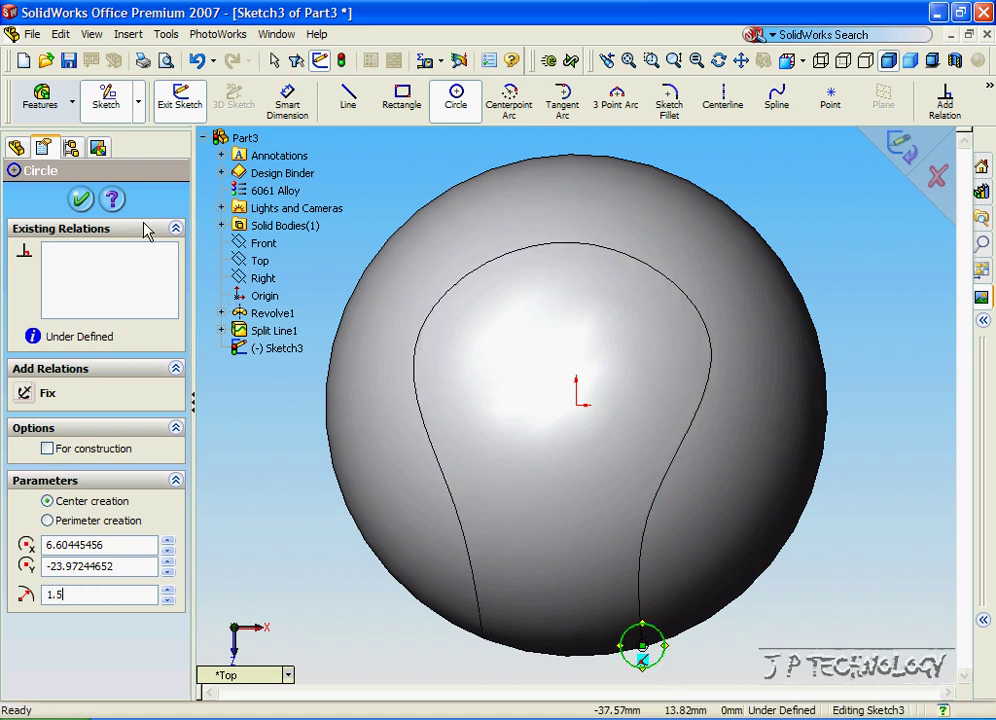
pyautogui.click(81, 199)
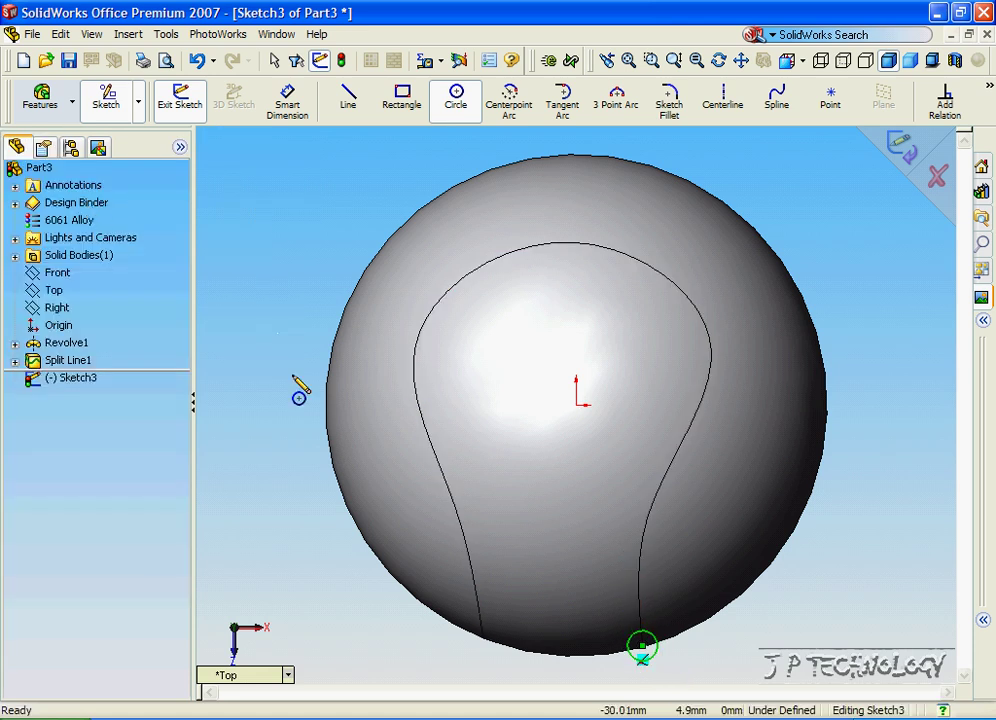
pyautogui.click(933, 185)
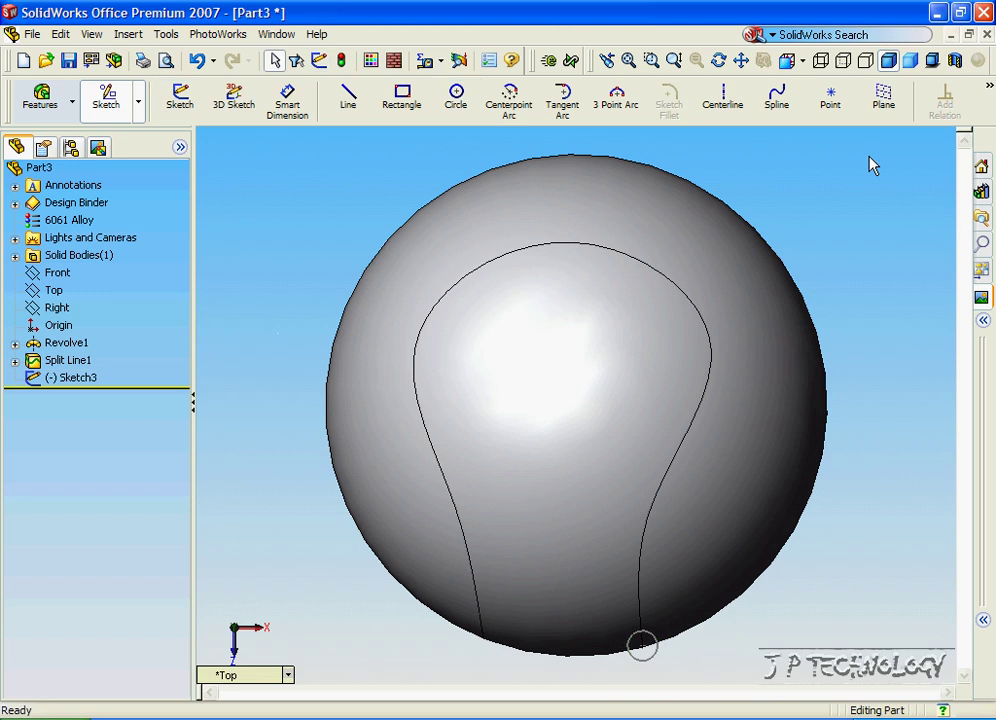
# Step: Sweep the Sketch3 circle along one split-line edge to create the Sweep1 bead
pyautogui.click(40, 100)
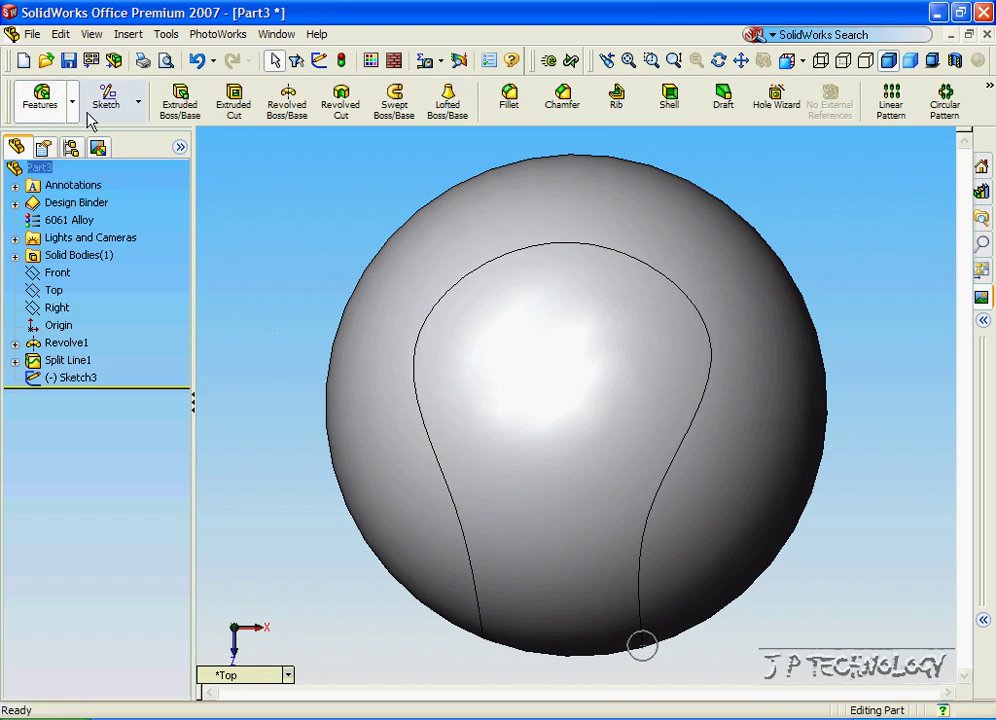
pyautogui.click(394, 104)
pyautogui.moveTo(278, 356); pyautogui.dragTo(563, 549, button='middle')
pyautogui.scroll(5, 685, 589)
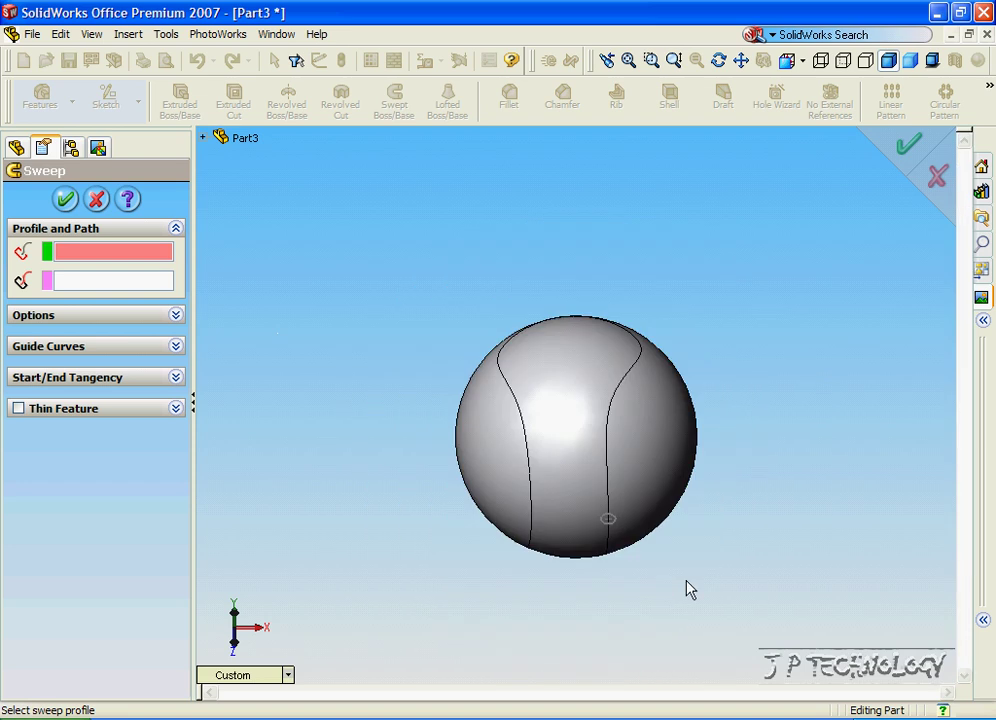
pyautogui.scroll(-8, 605, 422)
pyautogui.scroll(-2, 603, 428)
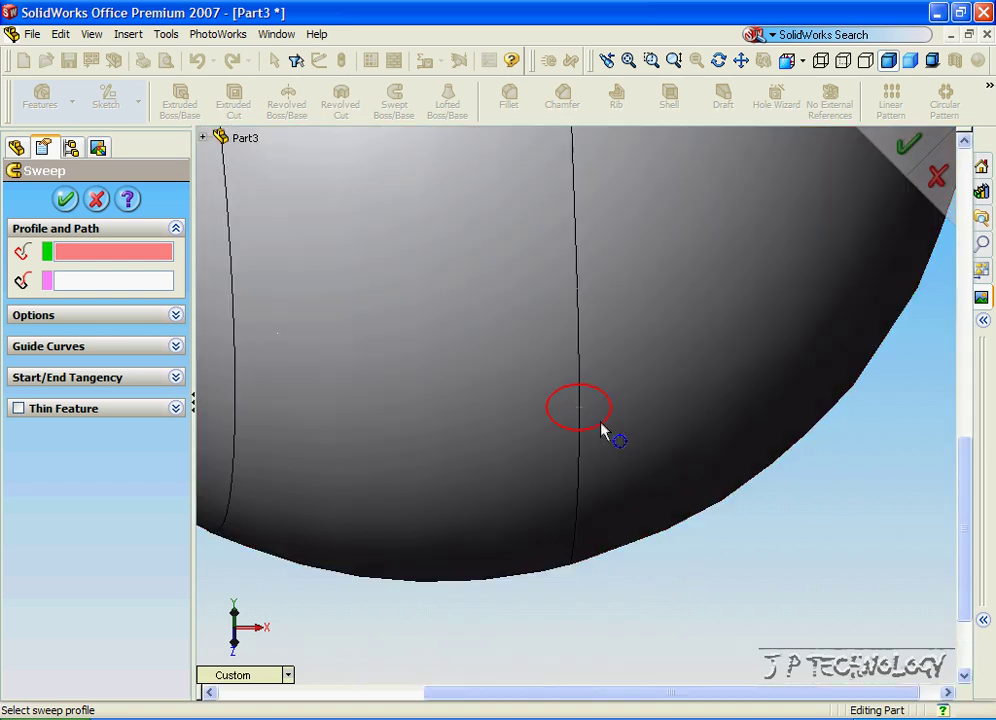
pyautogui.click(601, 430)
pyautogui.scroll(5, 580, 460)
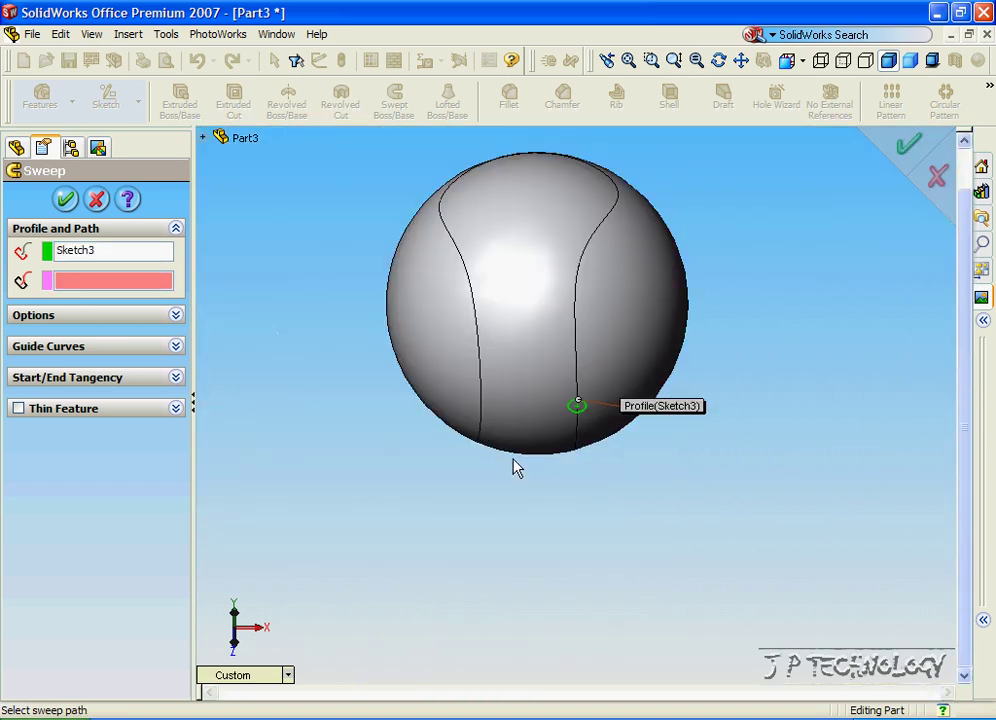
pyautogui.moveTo(485, 413); pyautogui.dragTo(585, 368, button='middle')
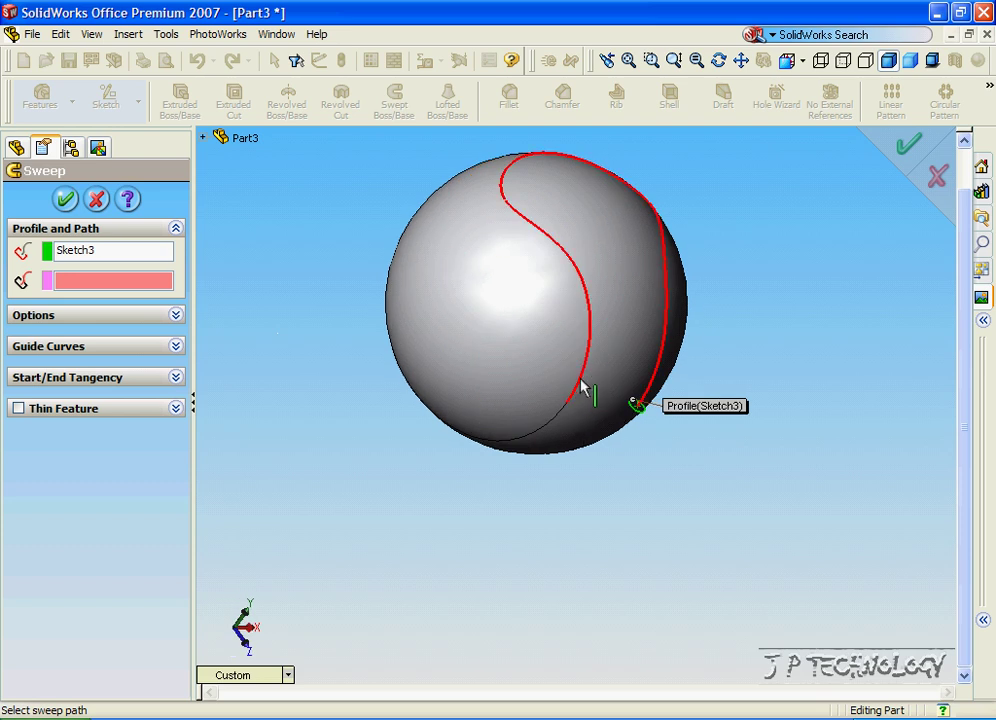
pyautogui.click(583, 388)
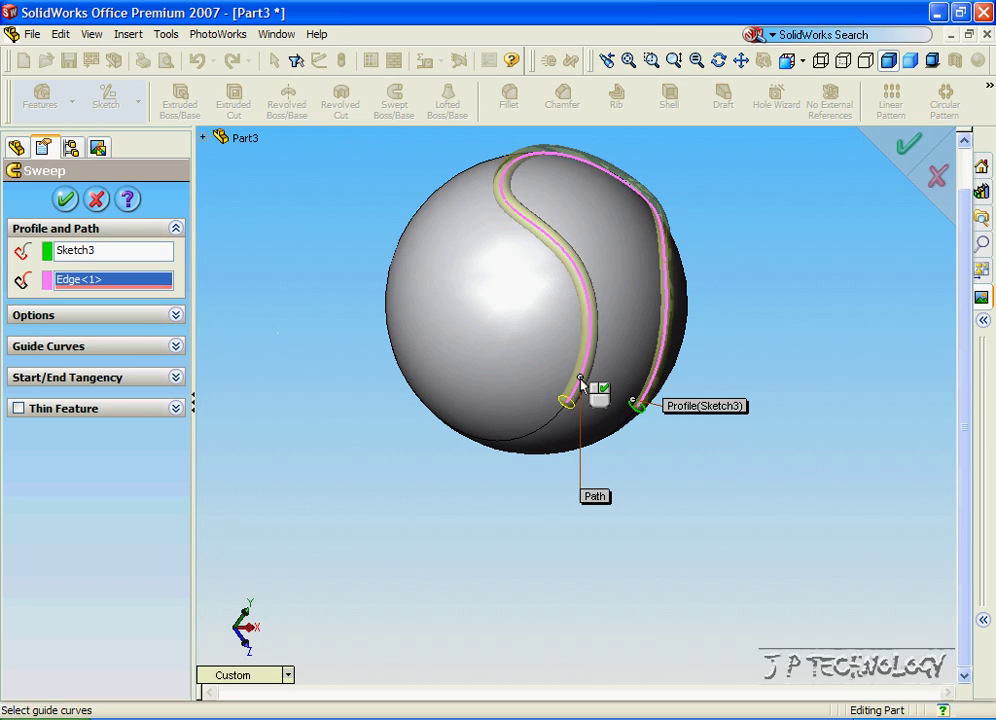
pyautogui.click(66, 199)
pyautogui.moveTo(329, 476); pyautogui.dragTo(395, 495, button='middle')
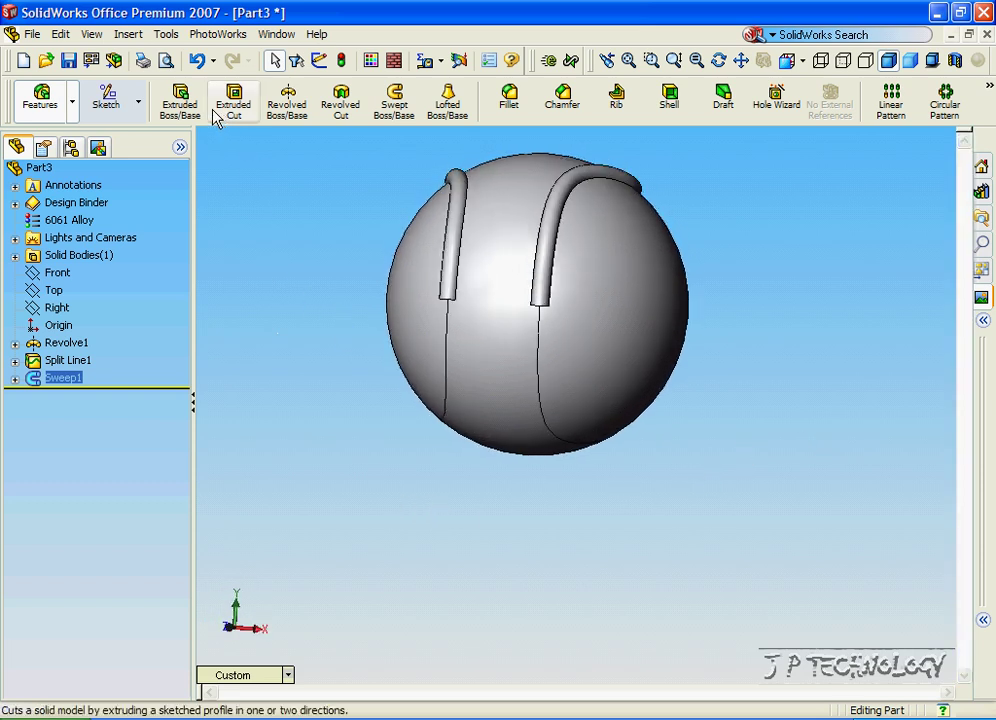
# Step: Sweep the Sketch3 circle along the other seam edge to create Sweep2
pyautogui.click(392, 107)
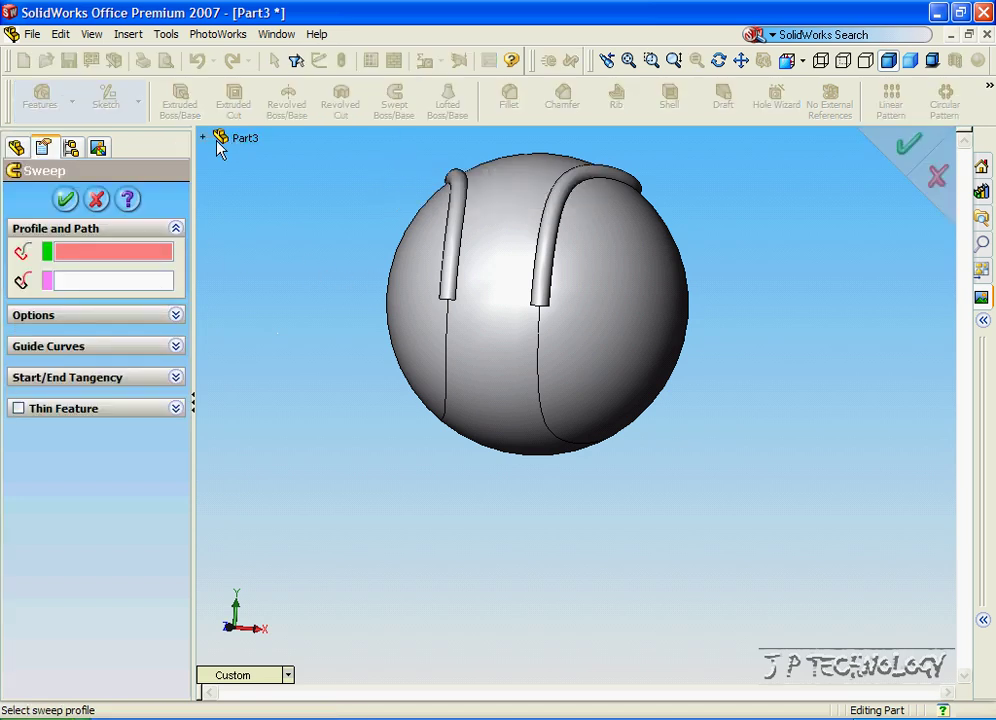
pyautogui.click(204, 139)
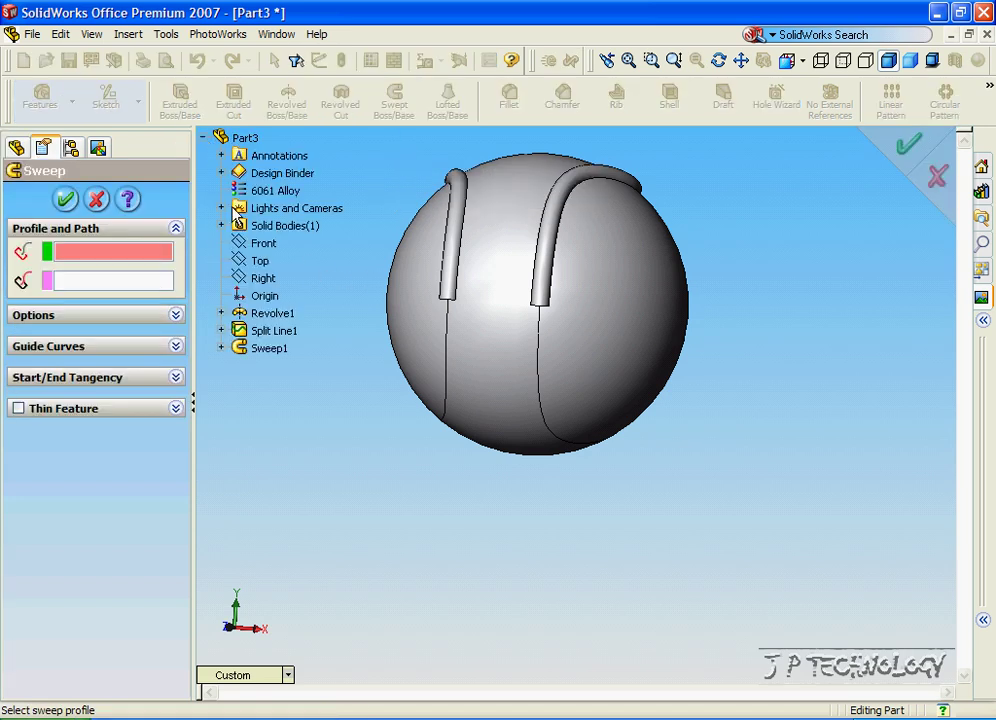
pyautogui.click(221, 348)
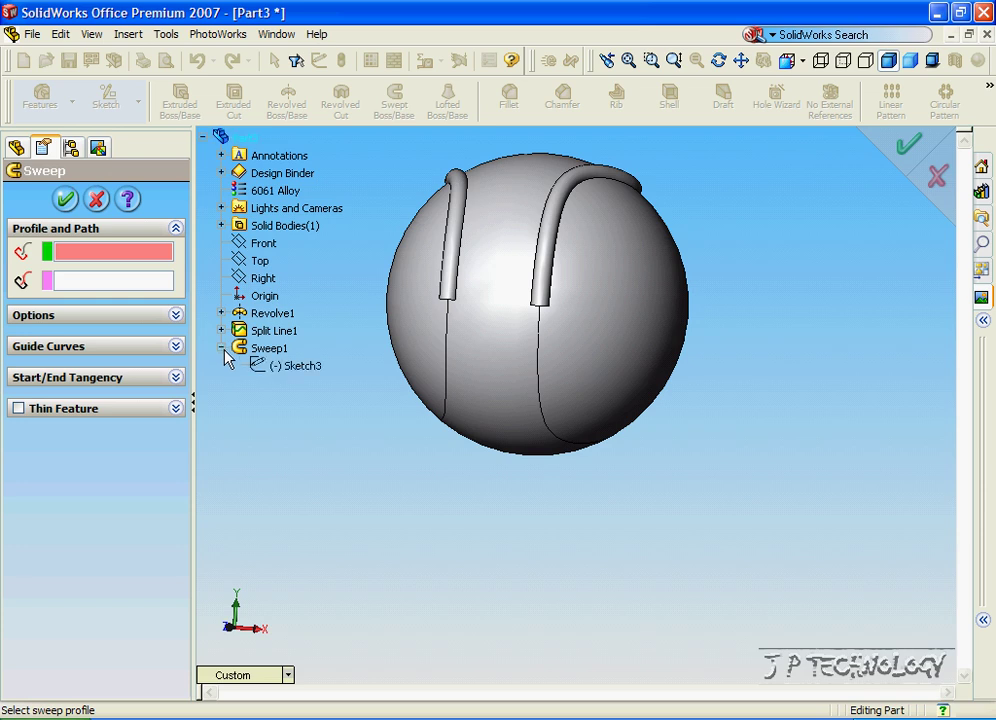
pyautogui.click(289, 372)
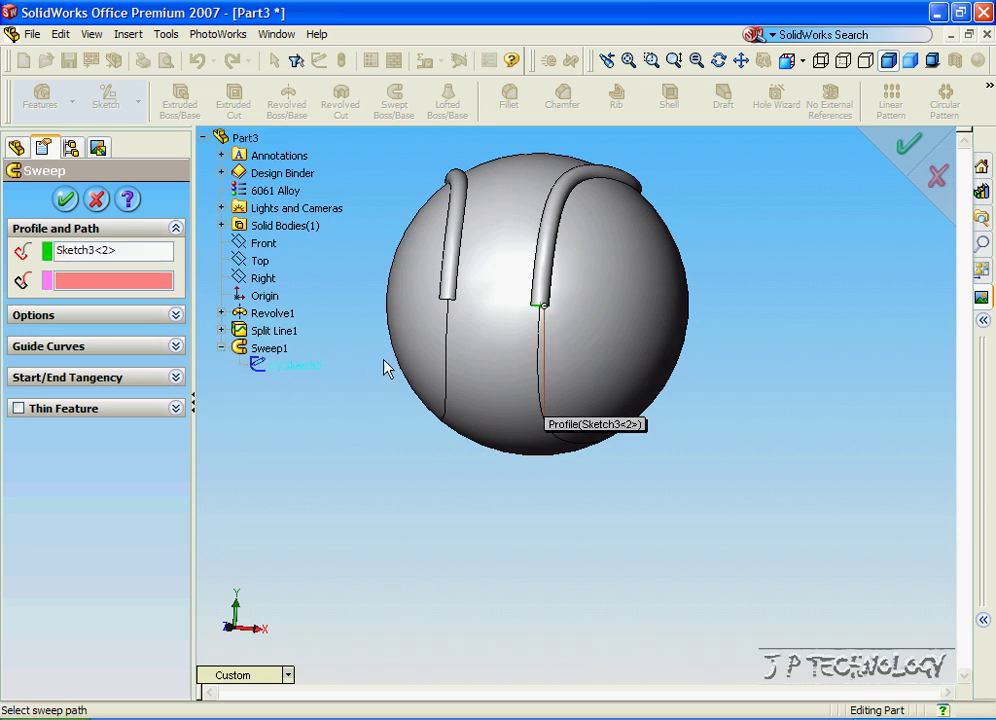
pyautogui.click(452, 376)
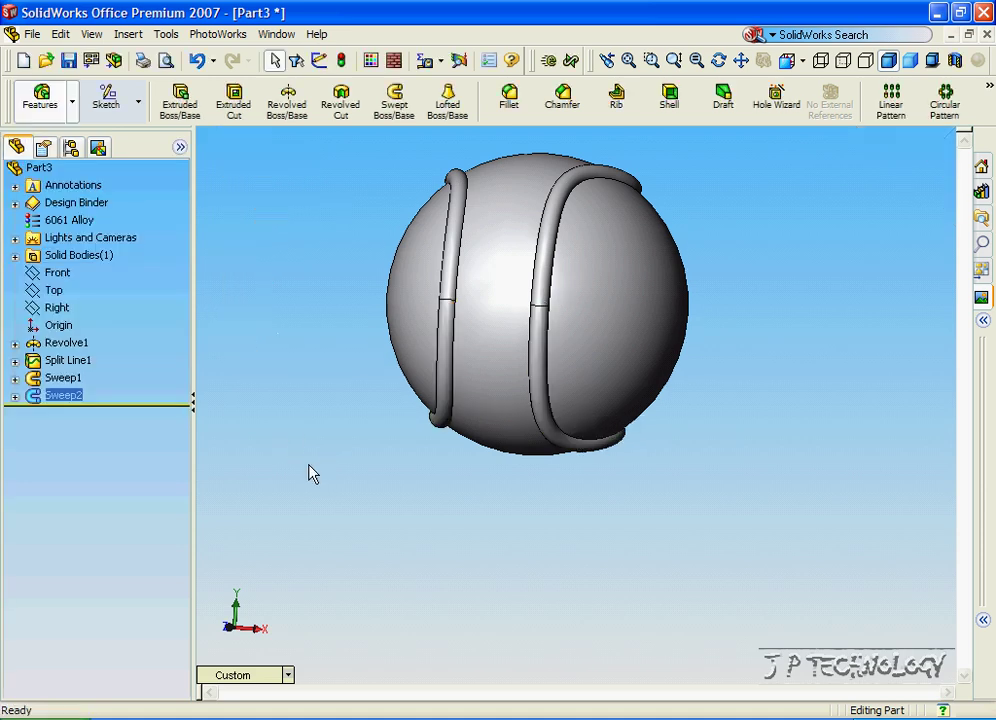
pyautogui.moveTo(311, 473); pyautogui.dragTo(560, 396, button='middle')
pyautogui.click(662, 565)
pyautogui.scroll(5, 635, 542)
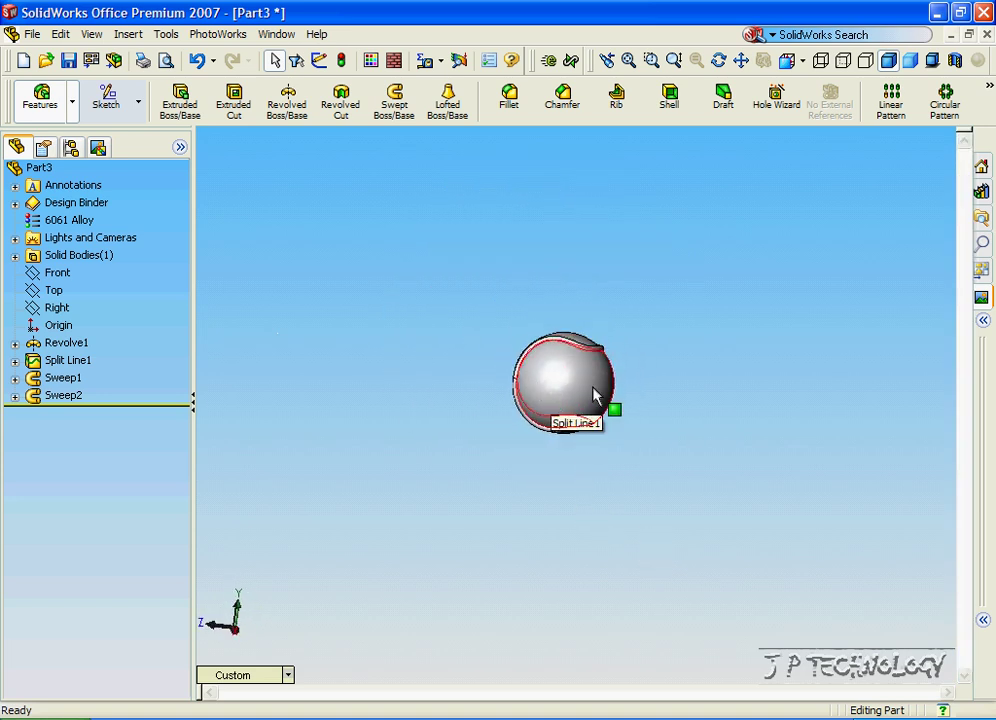
pyautogui.moveTo(605, 370); pyautogui.dragTo(480, 580, button='middle')
pyautogui.click(288, 675)
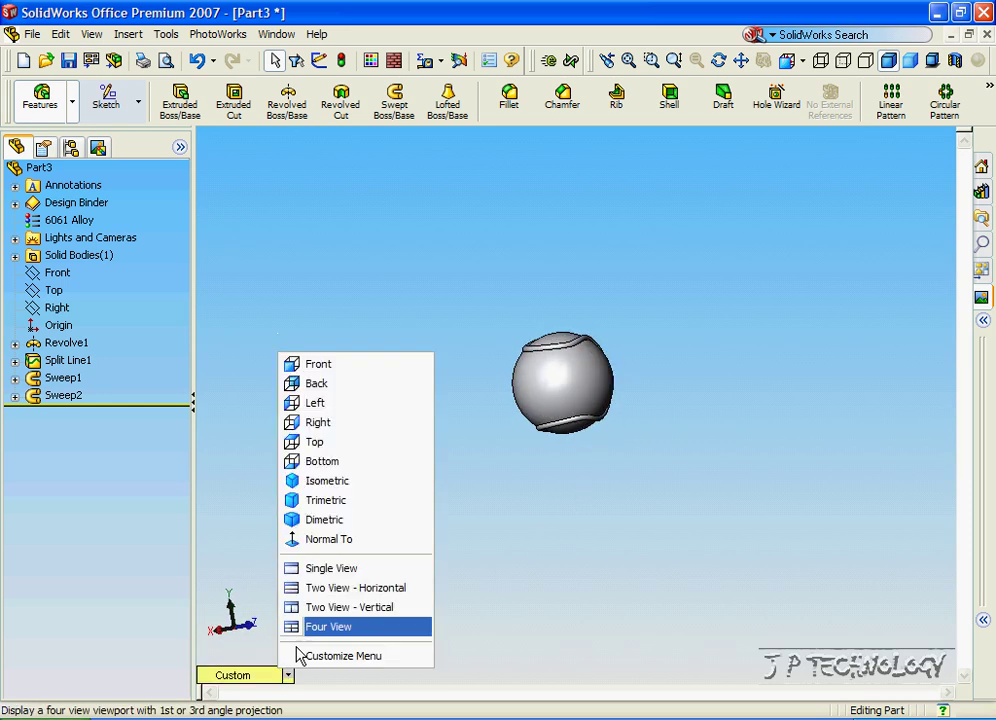
pyautogui.click(322, 480)
pyautogui.scroll(3, 385, 580)
pyautogui.hotkey('shift', 'Down')
pyautogui.hotkey('shift', 'Down')
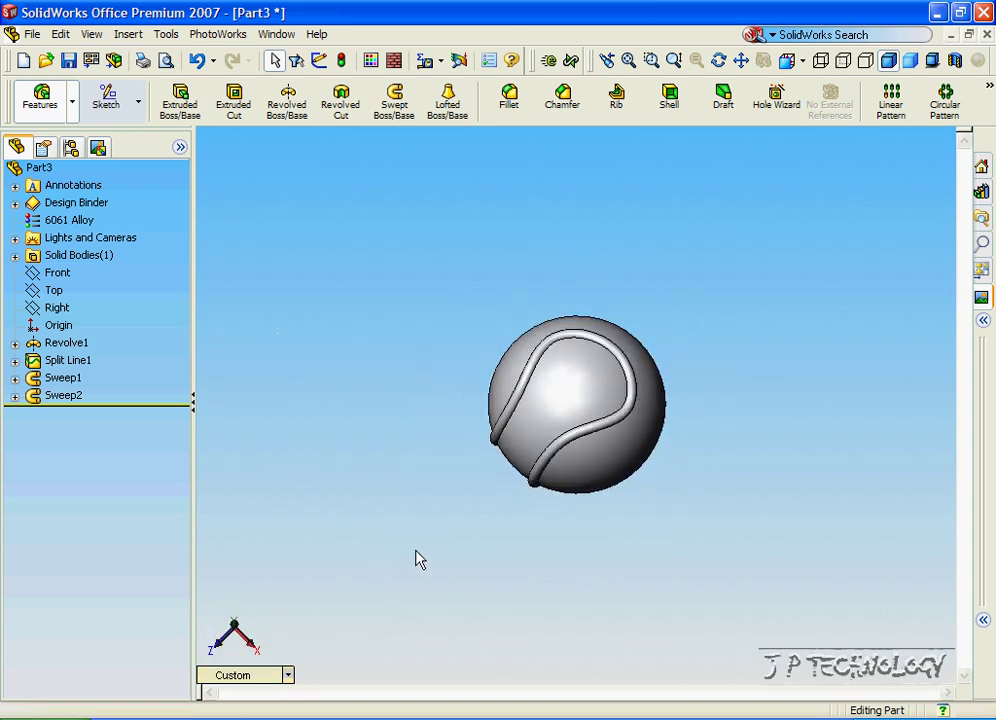
pyautogui.press('Down')
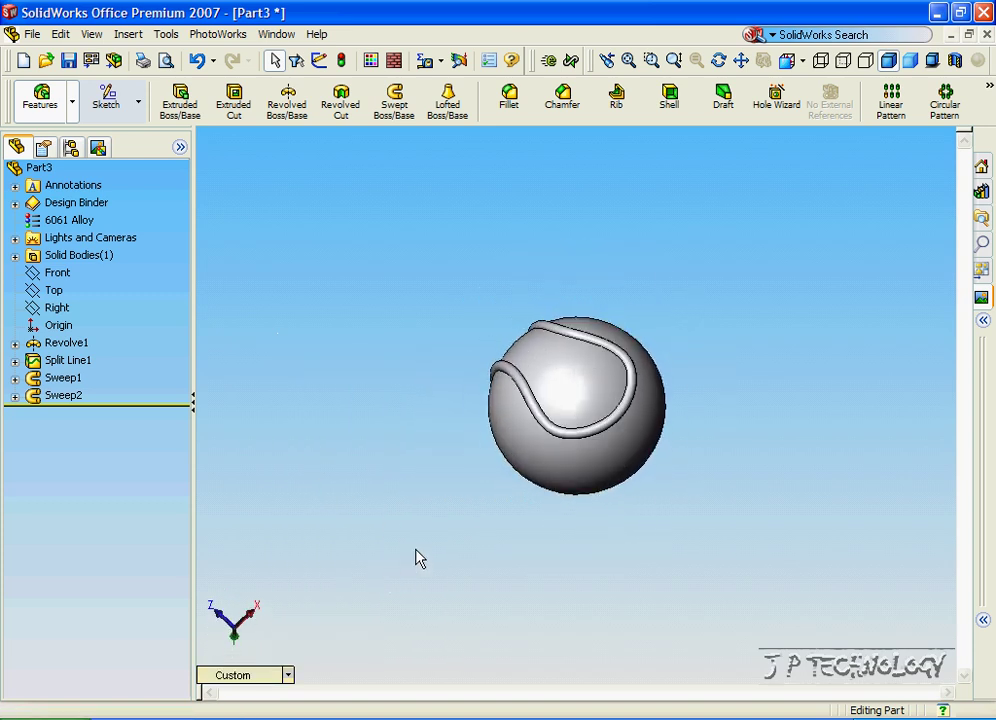